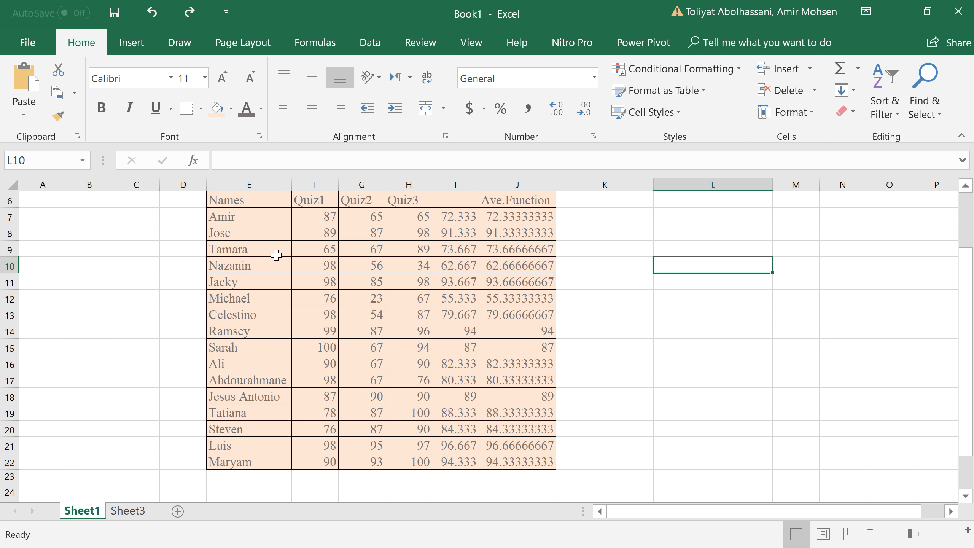
Delete columns I and J, which hold the two sets of quiz averages, from the CSC101 table
drag(970, 328, 969, 307)
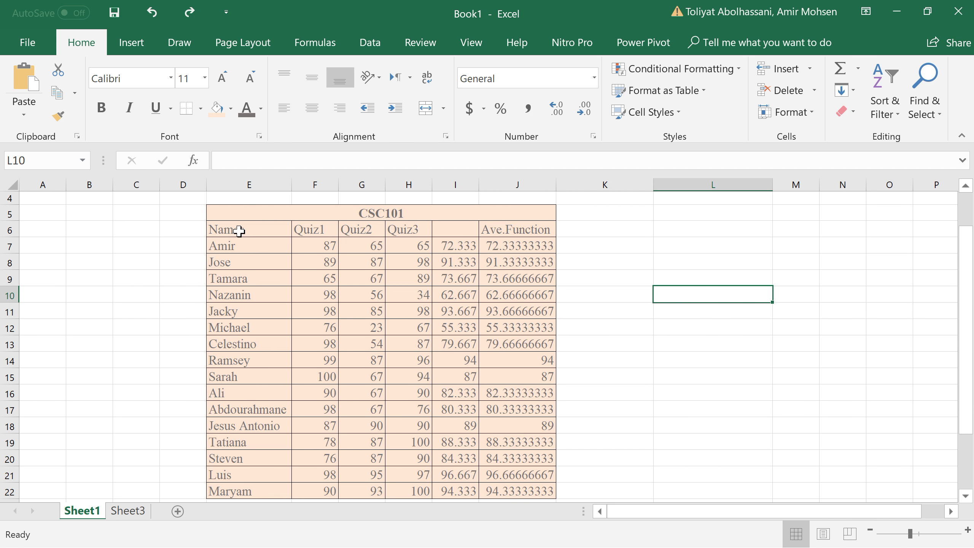
drag(240, 231, 384, 496)
drag(455, 200, 522, 463)
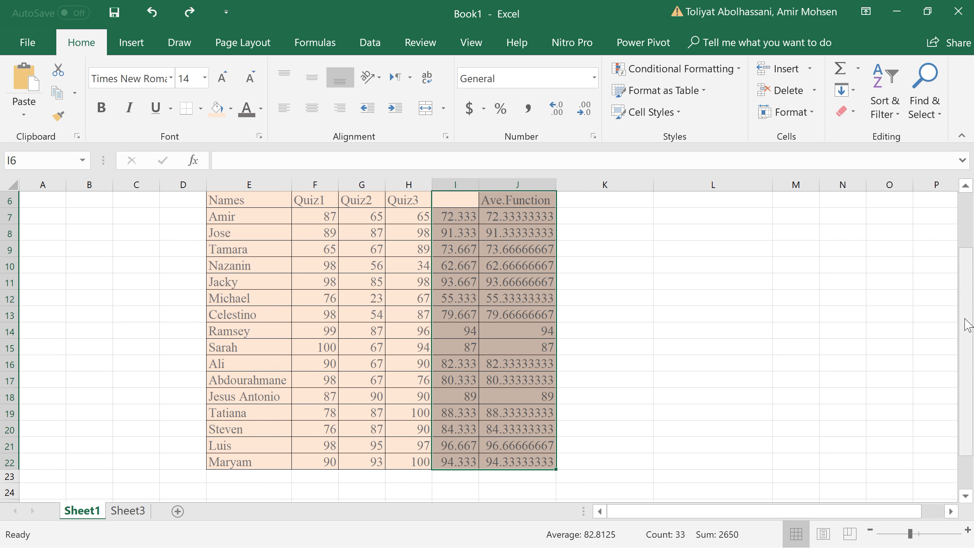
drag(967, 324, 967, 290)
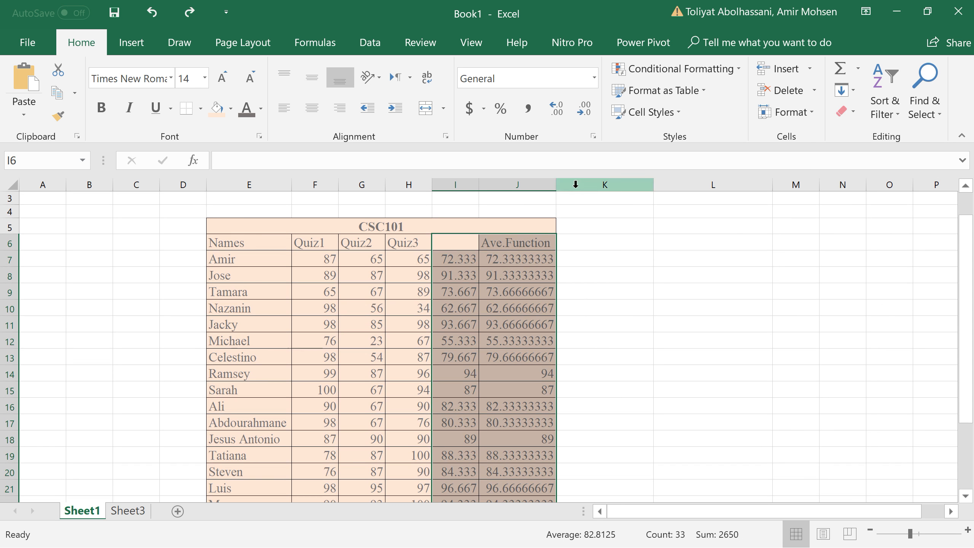
click(463, 185)
drag(452, 185, 516, 186)
right_click(516, 185)
click(550, 274)
click(690, 276)
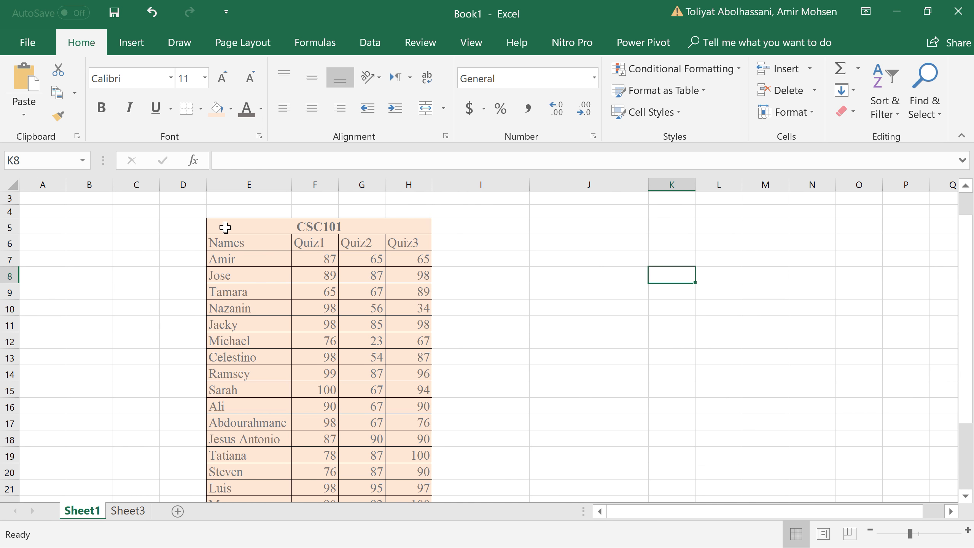
Insert the recommended Clustered Column chart for the CSC101 table in E5:H22 and place it beside the table
drag(225, 226, 336, 478)
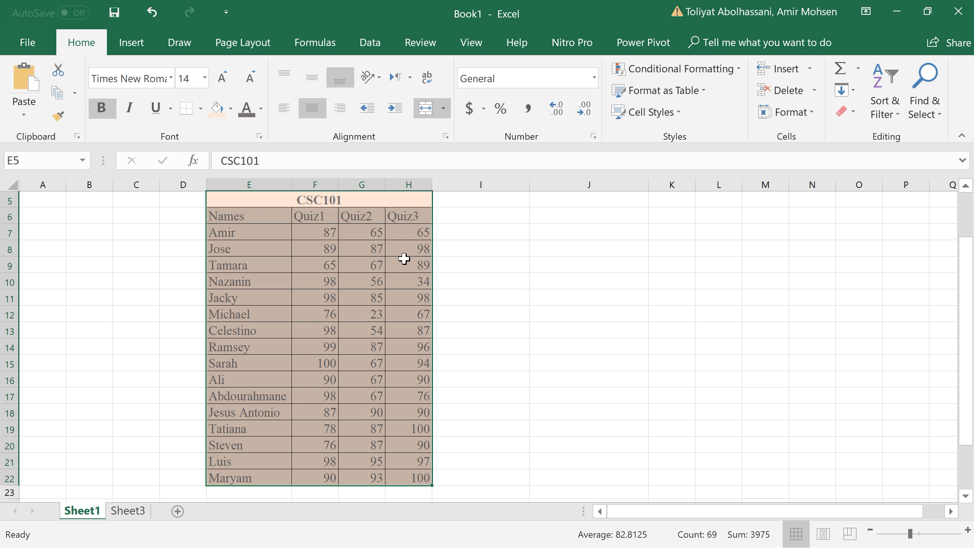
click(132, 43)
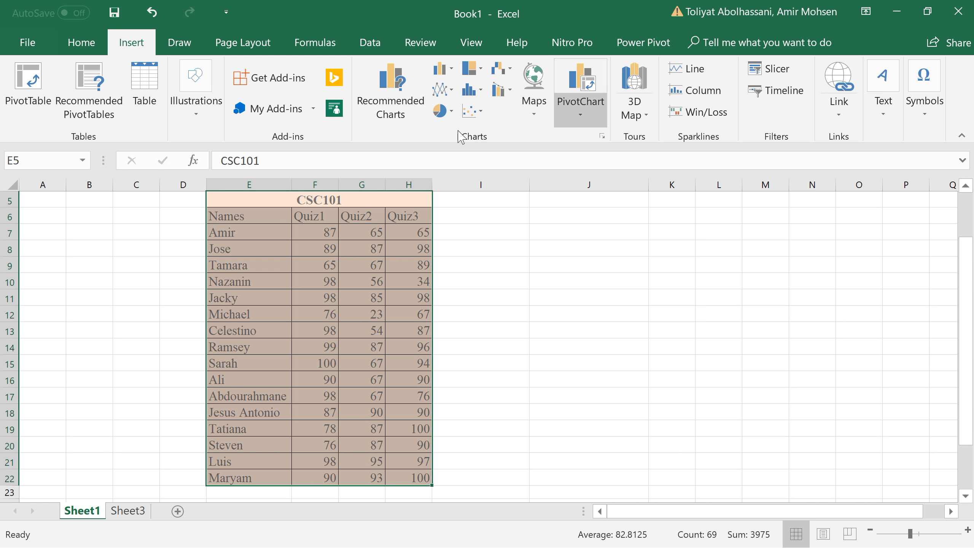
click(399, 89)
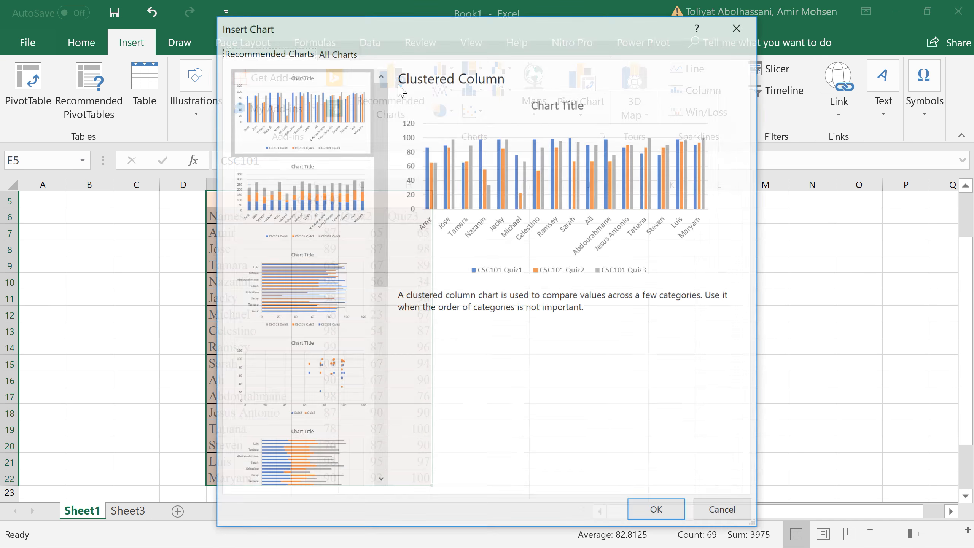
click(641, 504)
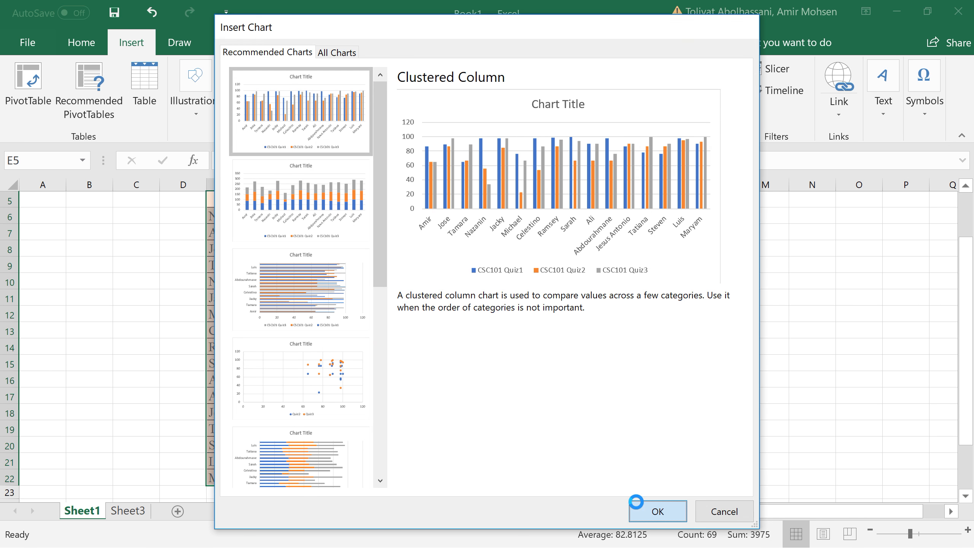
drag(585, 274, 764, 226)
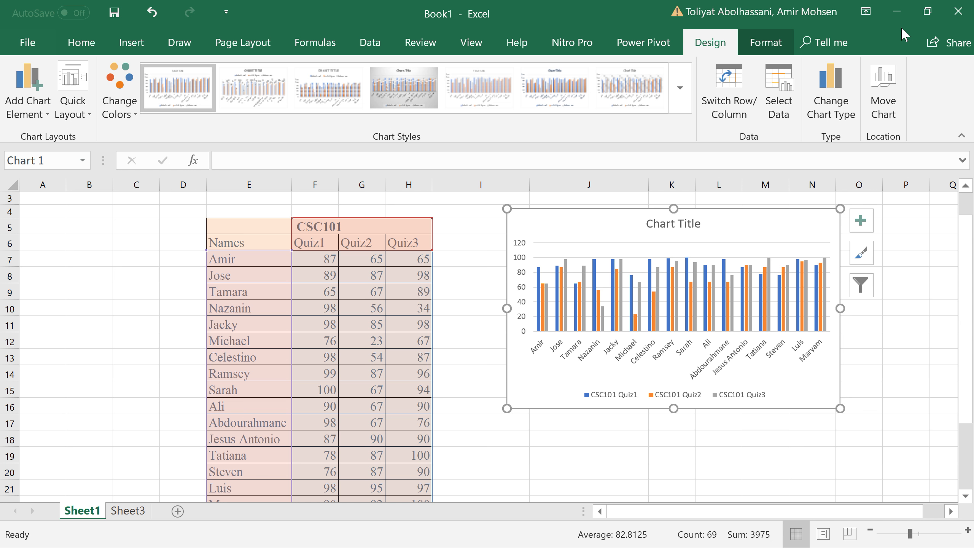
Remove all three existing quiz series from the chart's data source
right_click(520, 380)
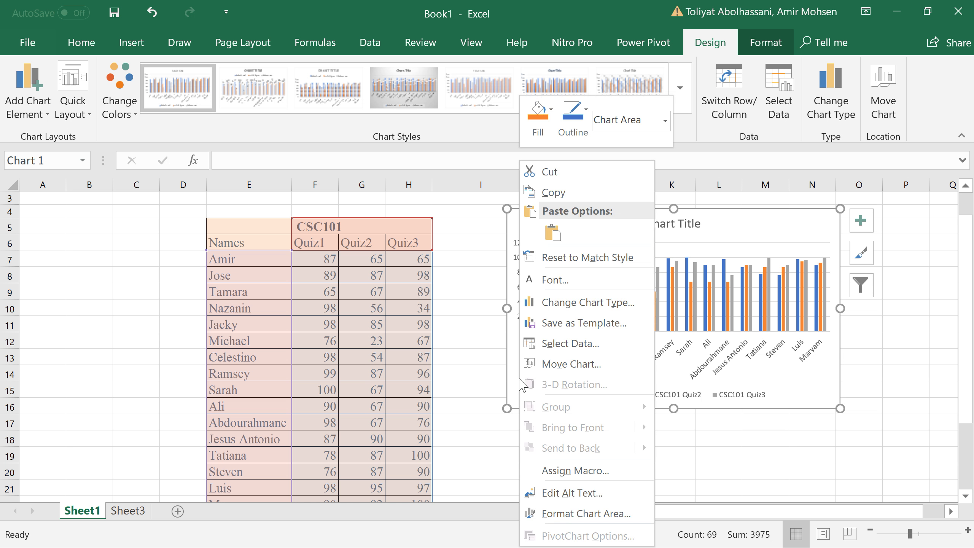
click(582, 346)
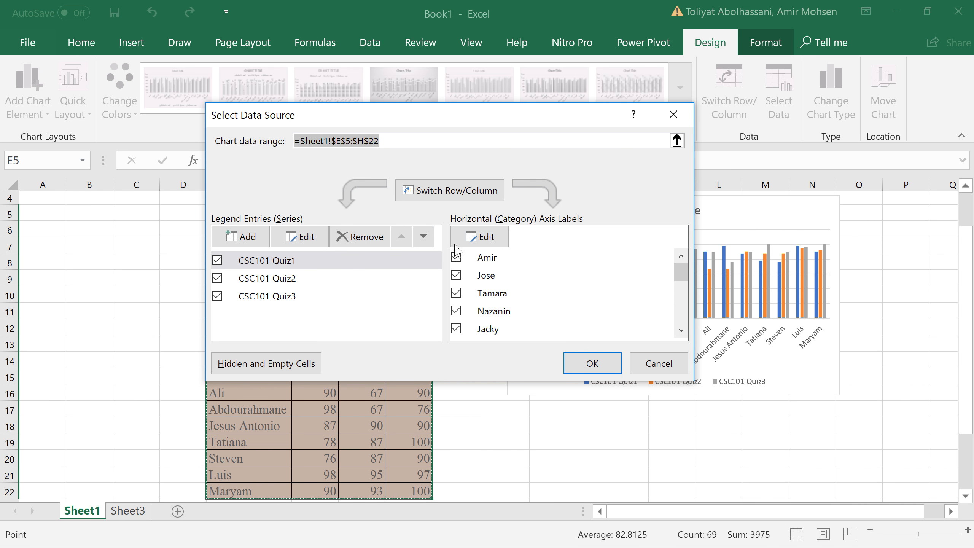
click(350, 238)
click(350, 238)
click(350, 238)
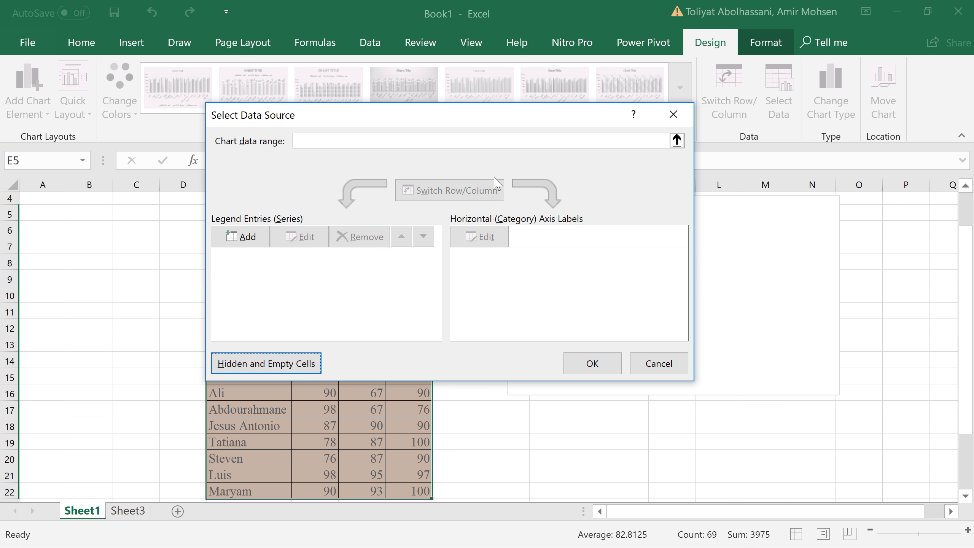
Add a chart series named from the Quiz1 header in F6, with the scores in F7:F22 as its values
drag(452, 122, 254, 29)
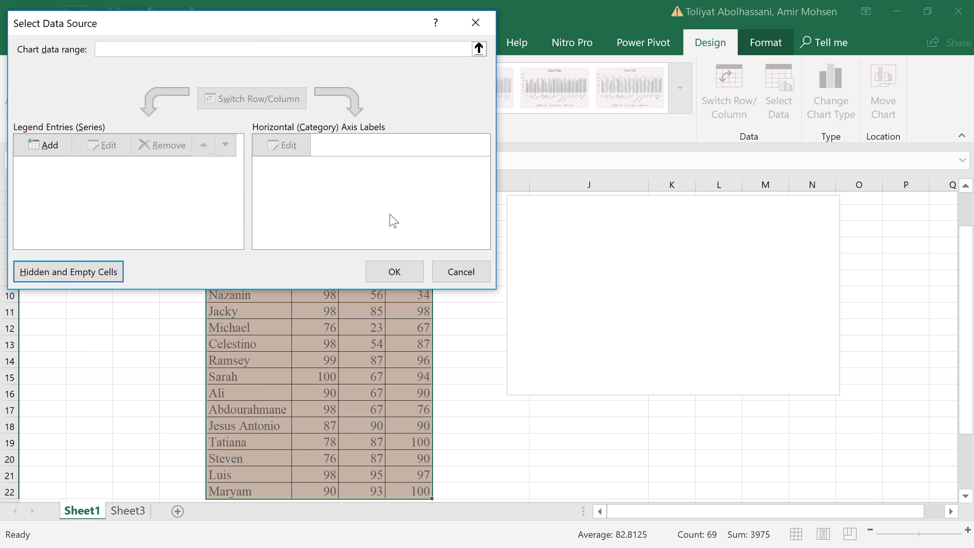
click(43, 147)
drag(376, 188, 543, 422)
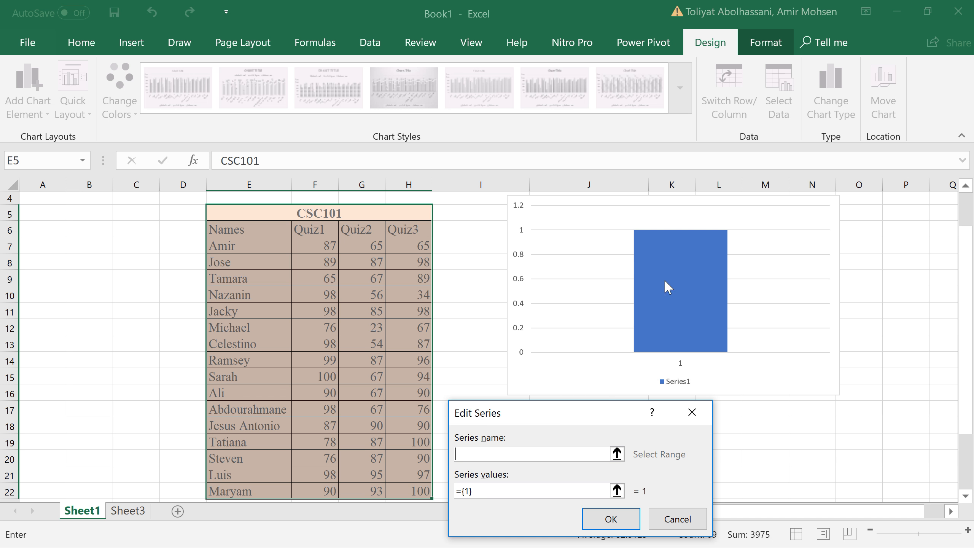
mouse_move(675, 285)
drag(578, 412, 584, 380)
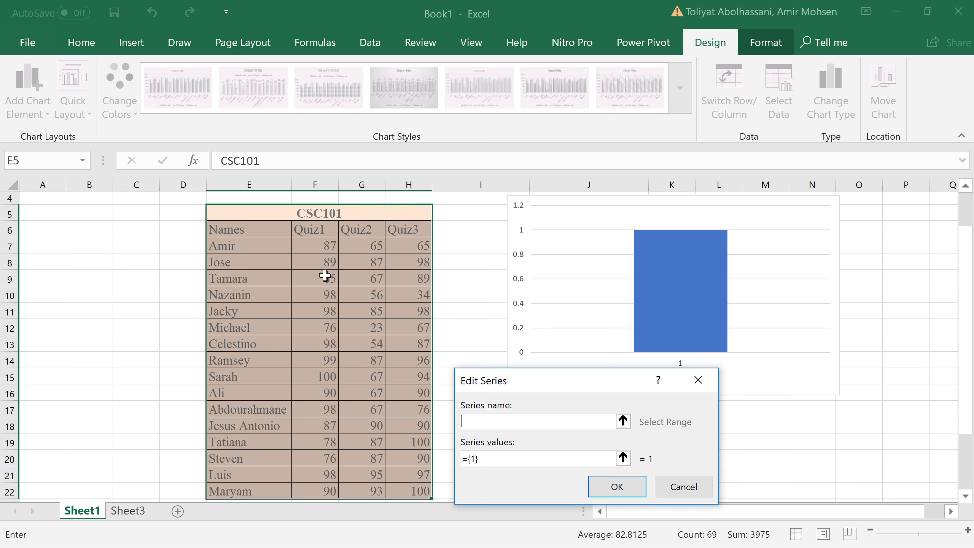
click(313, 233)
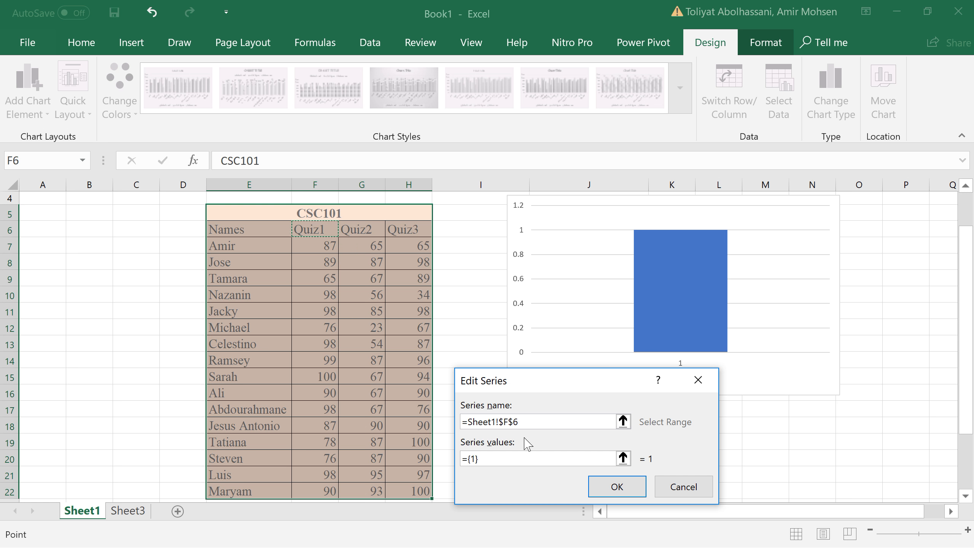
drag(495, 457, 420, 450)
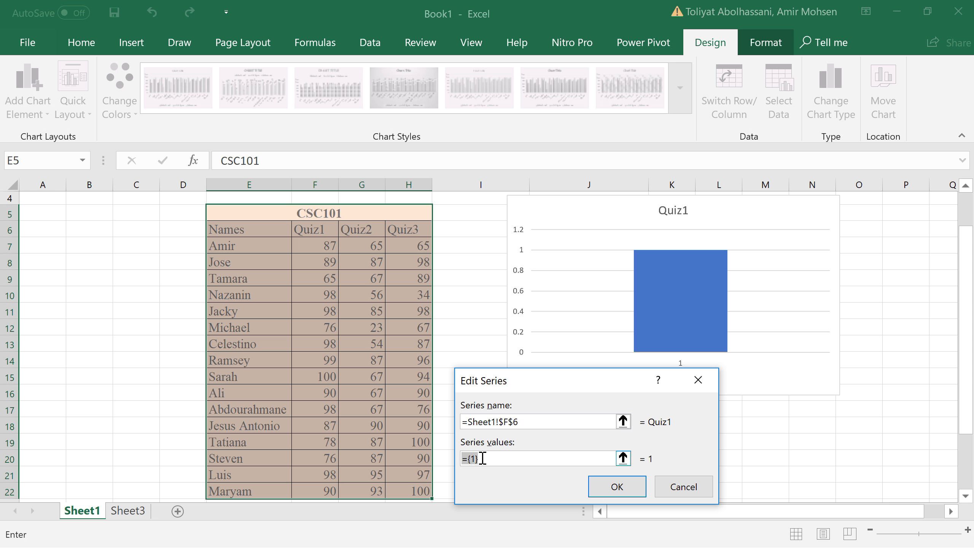
key(BackSpace)
drag(316, 250, 295, 487)
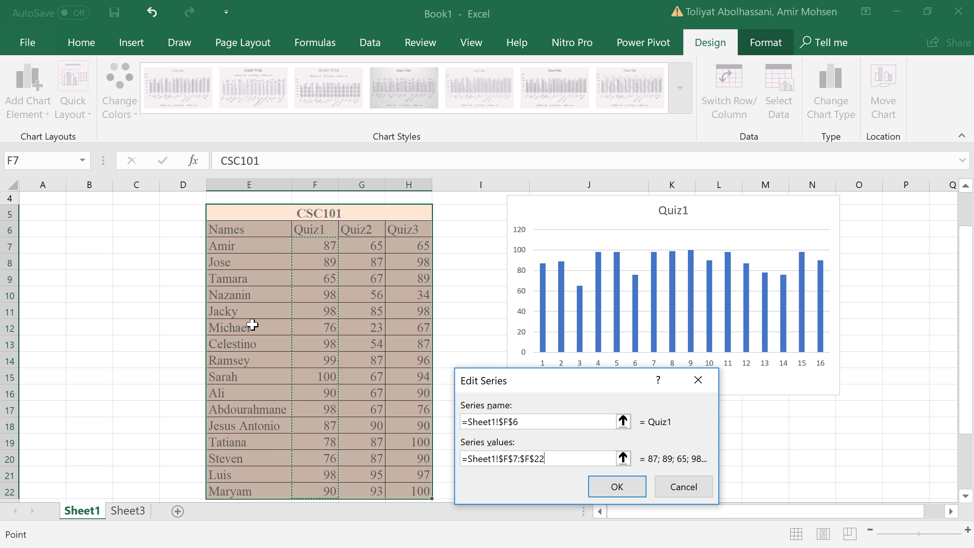
click(610, 486)
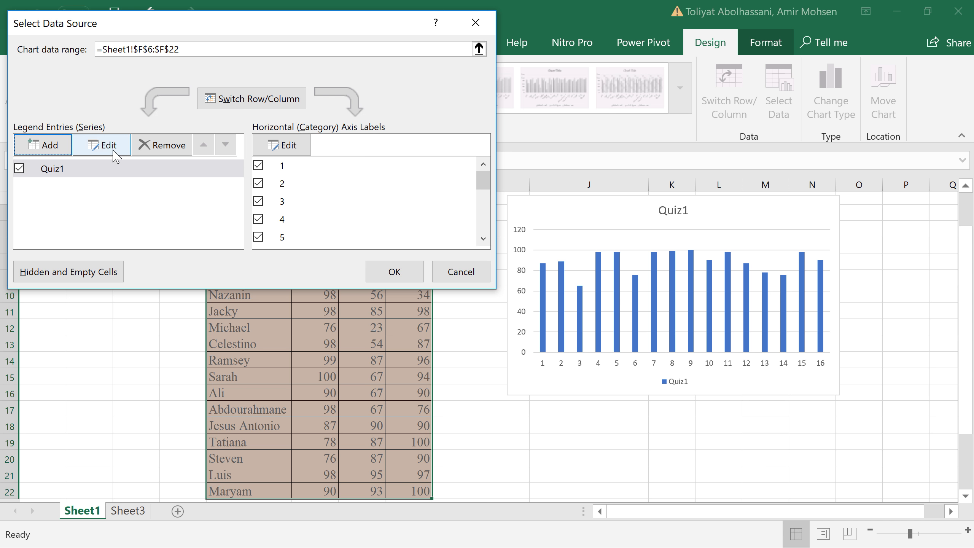
Add a second series named from the Quiz2 header in G6, with values from G7:G22
click(61, 150)
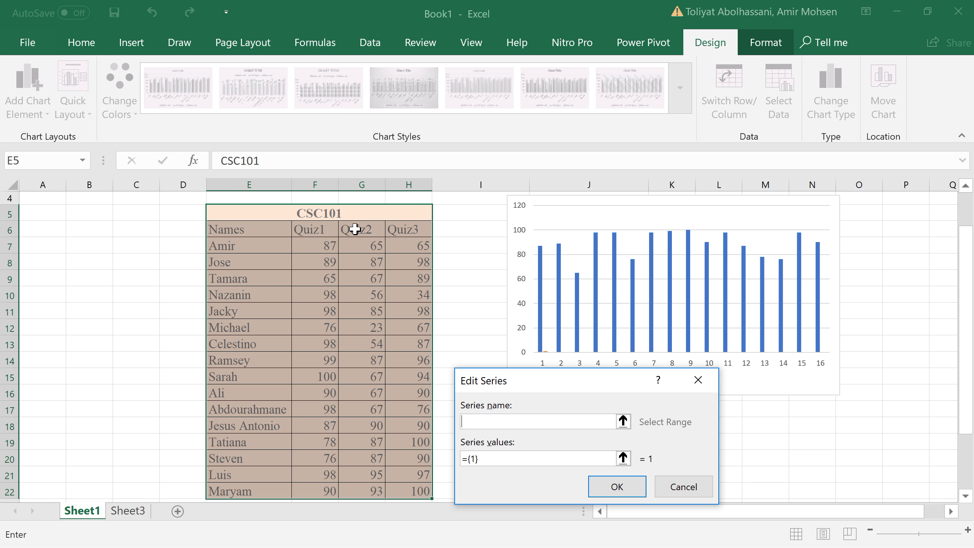
click(355, 229)
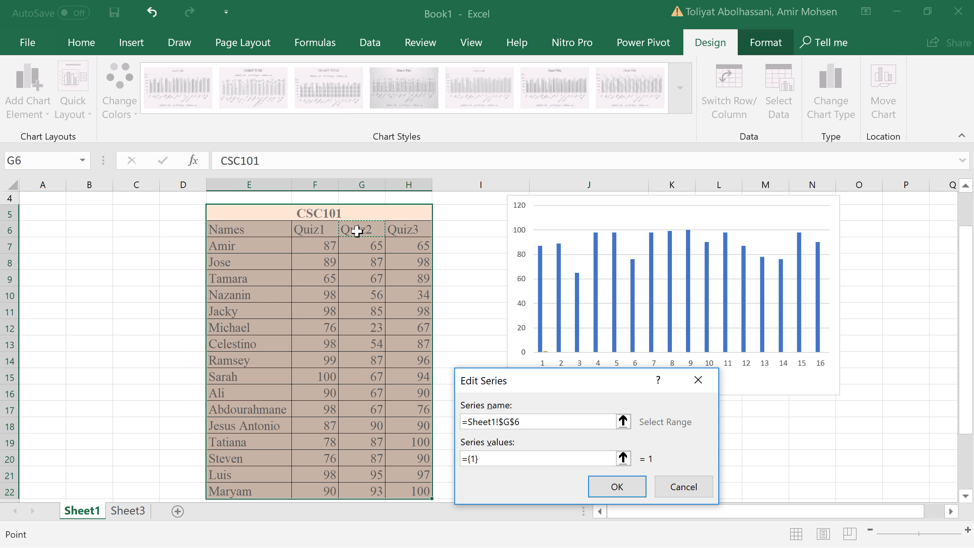
click(518, 460)
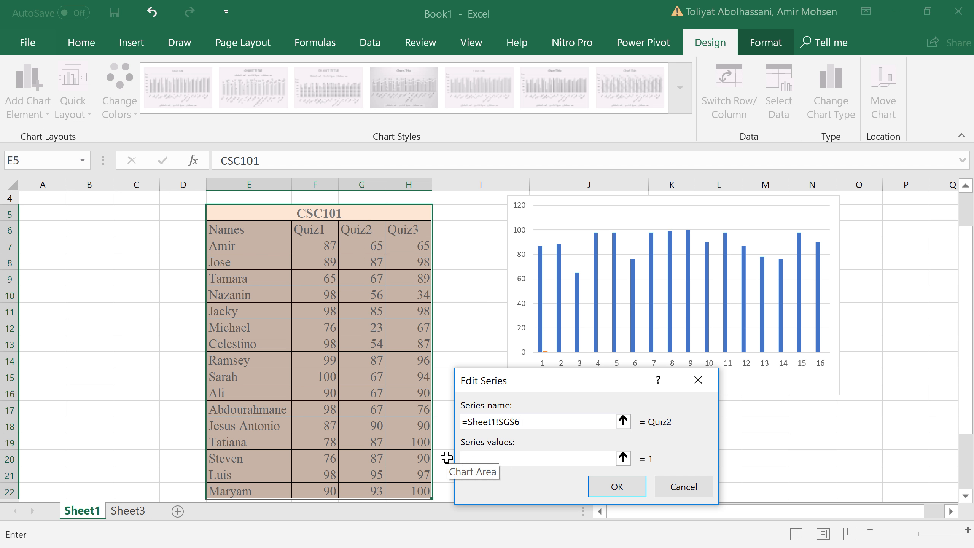
drag(375, 248, 351, 493)
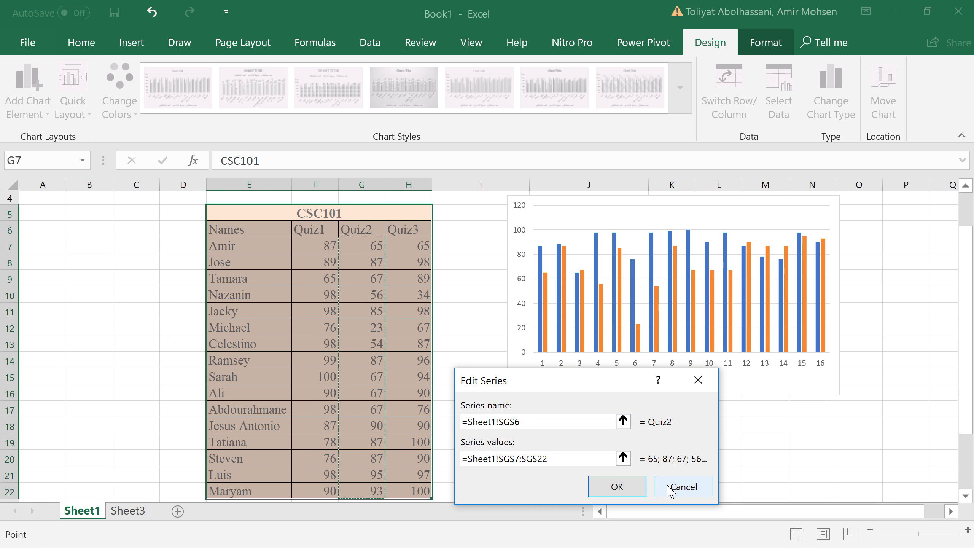
click(633, 487)
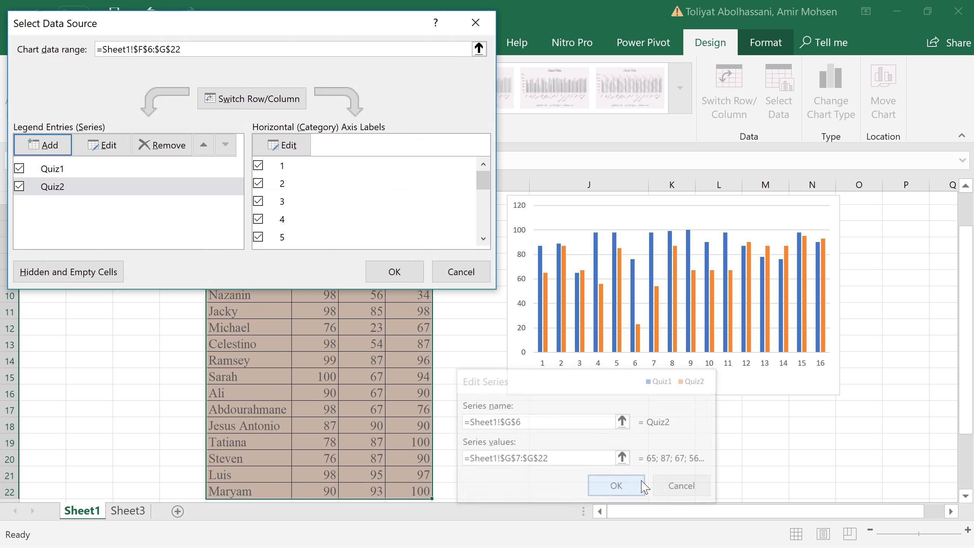
Add a third series named from the Quiz3 header in H6, with values from H7:H22
click(49, 151)
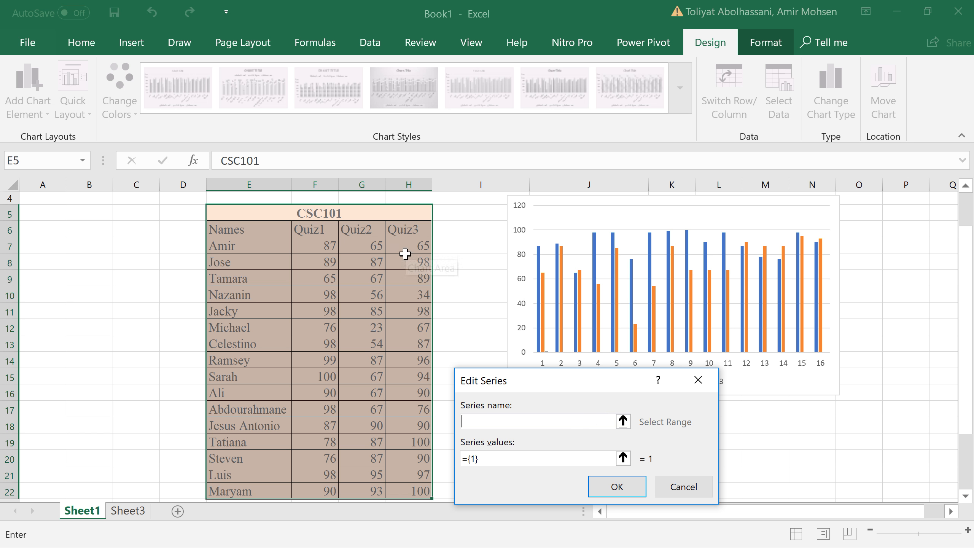
click(408, 231)
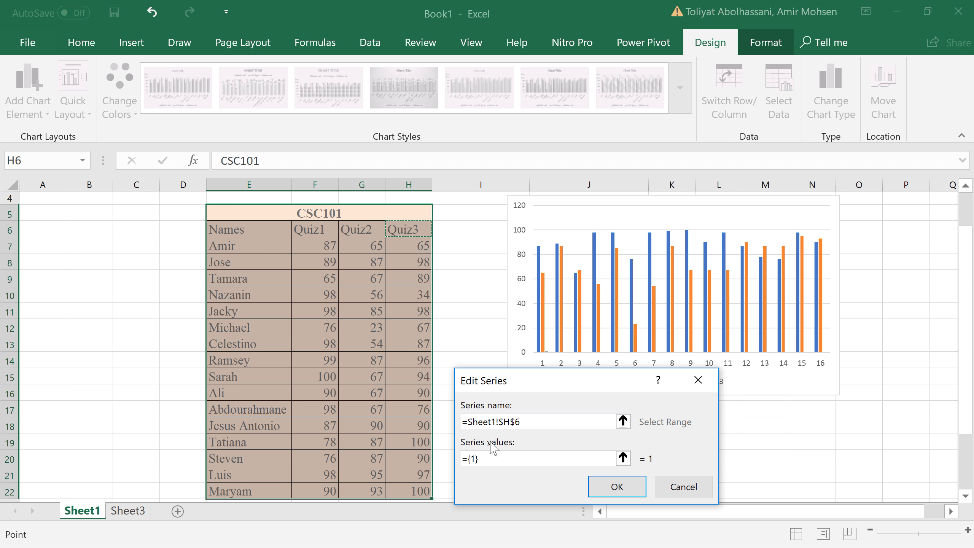
click(490, 459)
key(BackSpace)
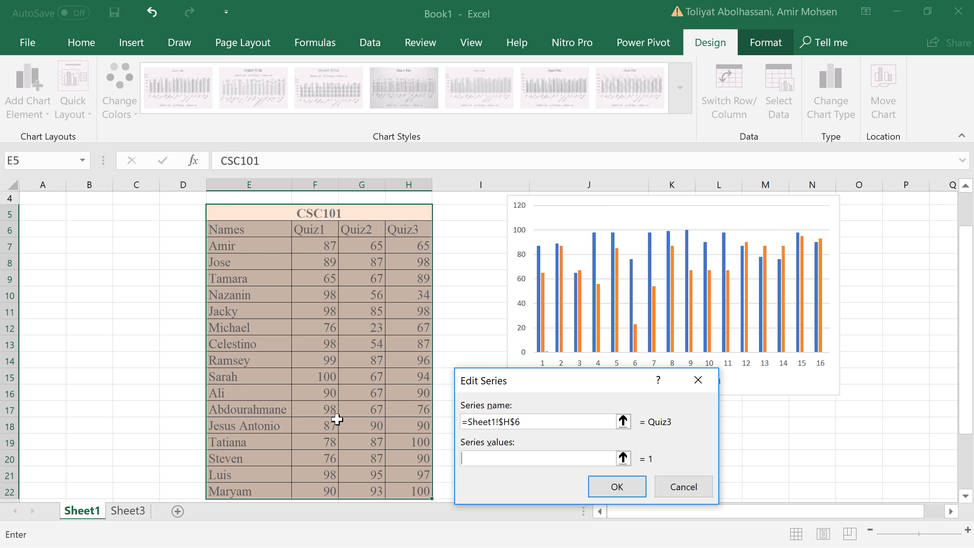
drag(420, 253, 405, 485)
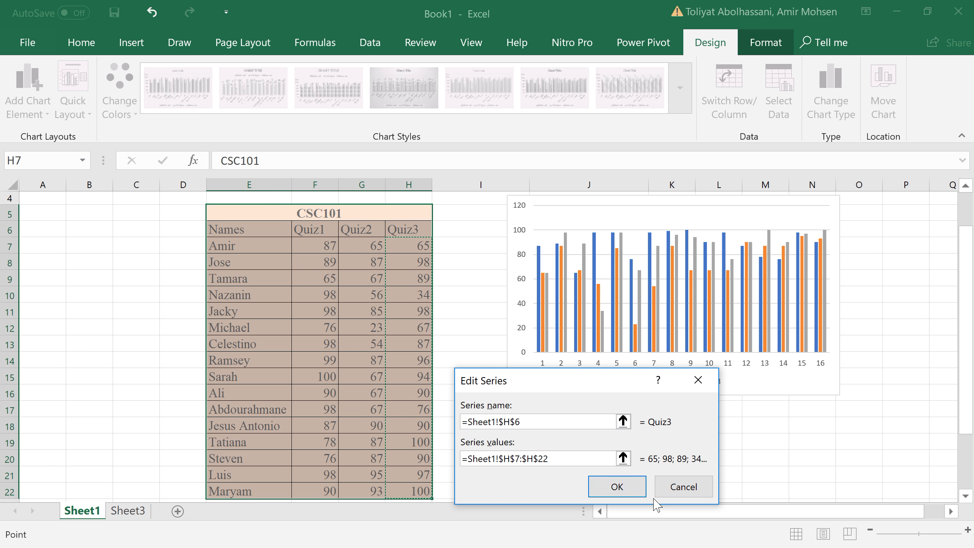
click(618, 487)
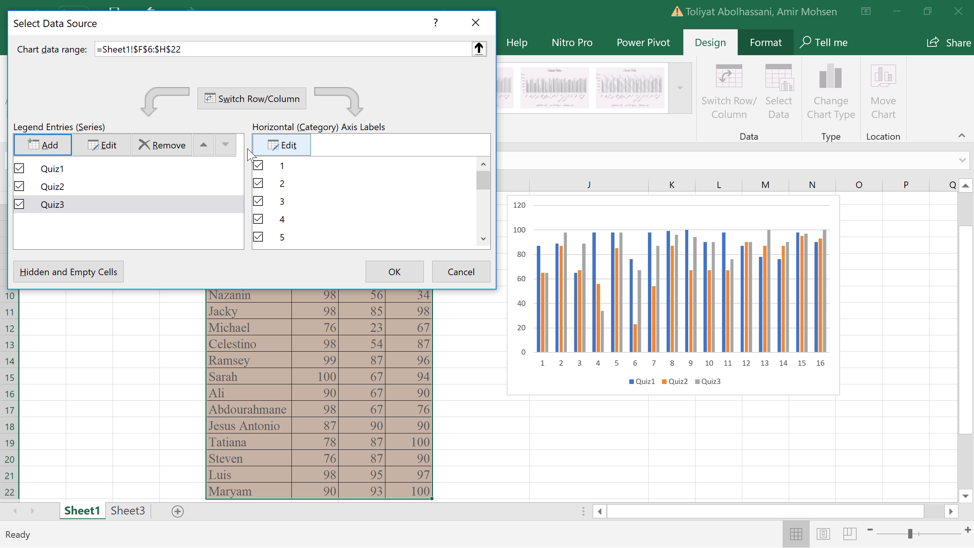
Set the horizontal axis labels to the student names in E7:E22 and apply the new data source
click(284, 145)
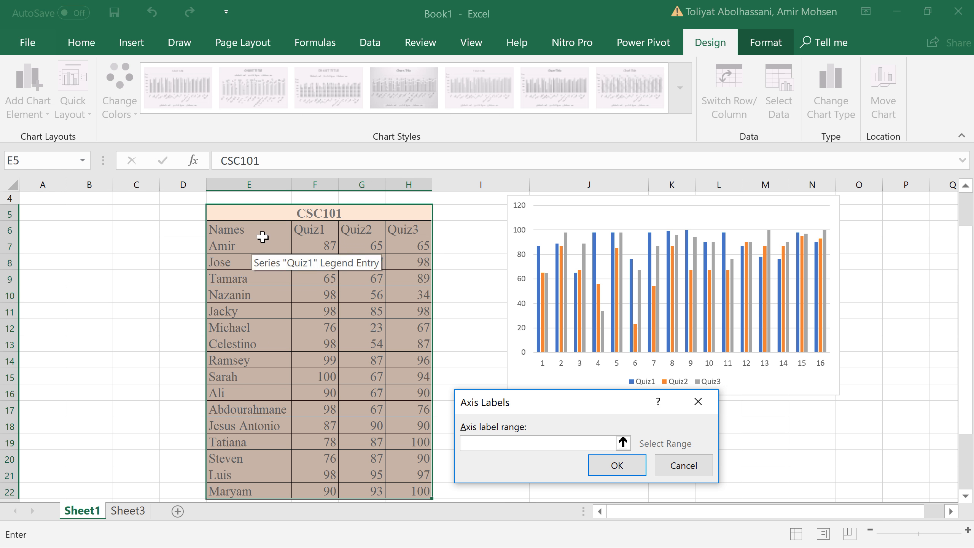
drag(239, 243, 233, 493)
click(617, 465)
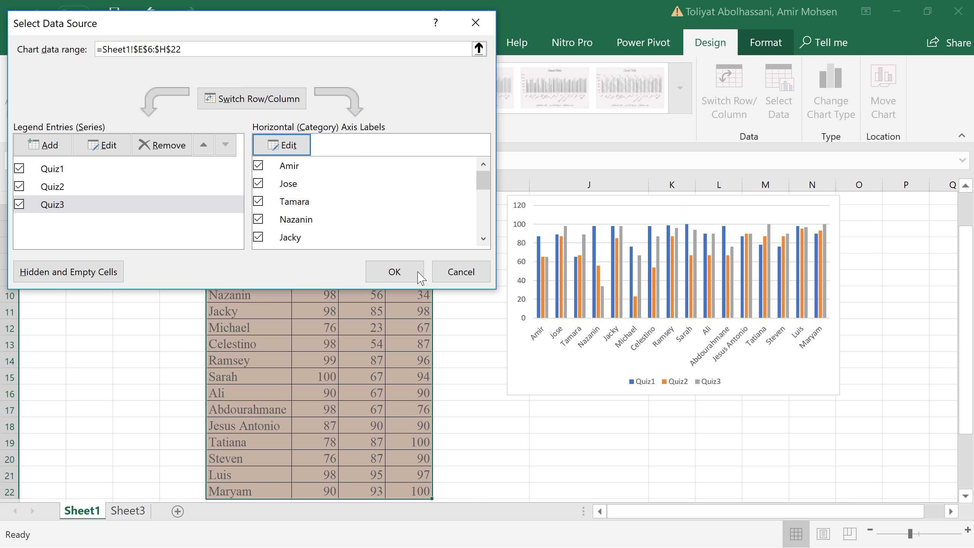
click(394, 272)
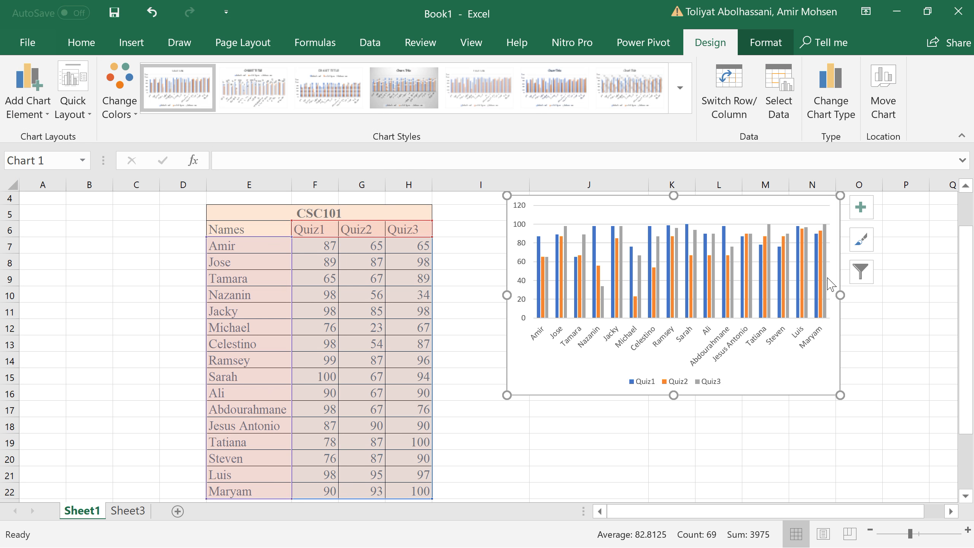
Move the chart closer to the table, enlarge it to span about I6 to P22, and shift its plot area slightly up and left
drag(800, 365, 775, 390)
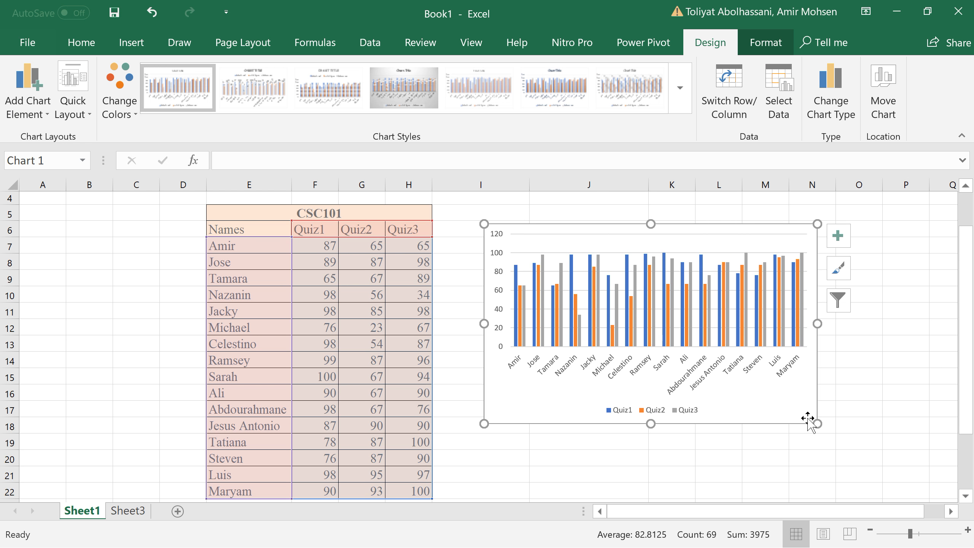
drag(815, 422, 929, 497)
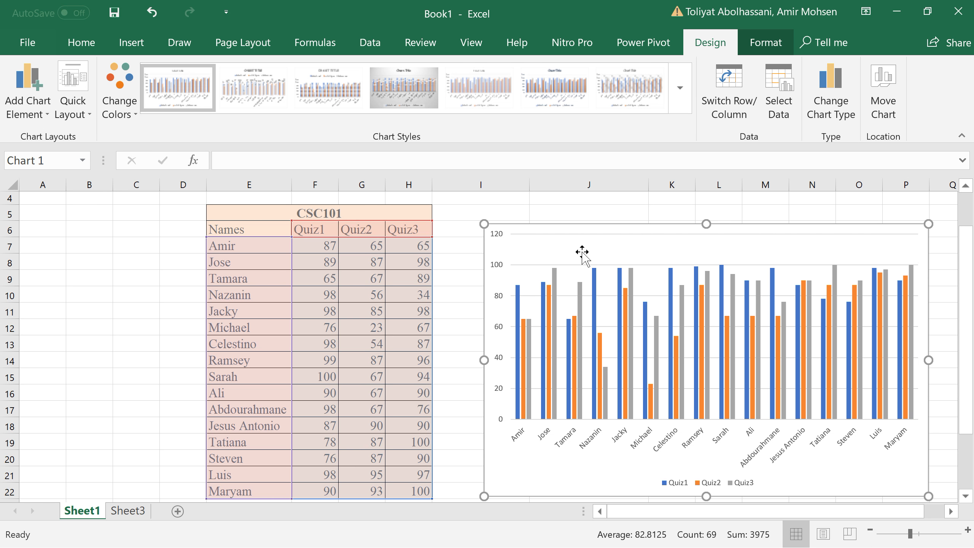
drag(583, 256, 565, 251)
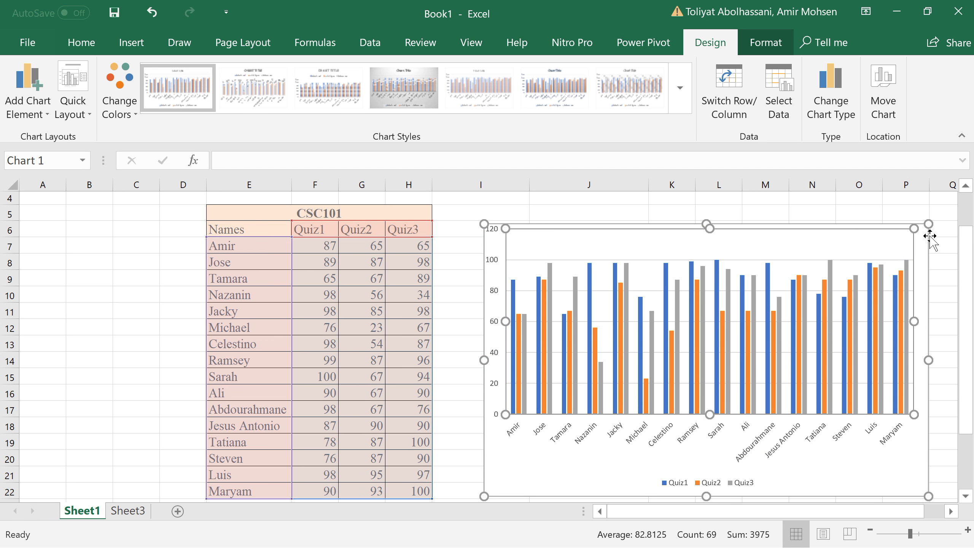
Add axis titles to the quiz score chart
click(928, 225)
click(935, 232)
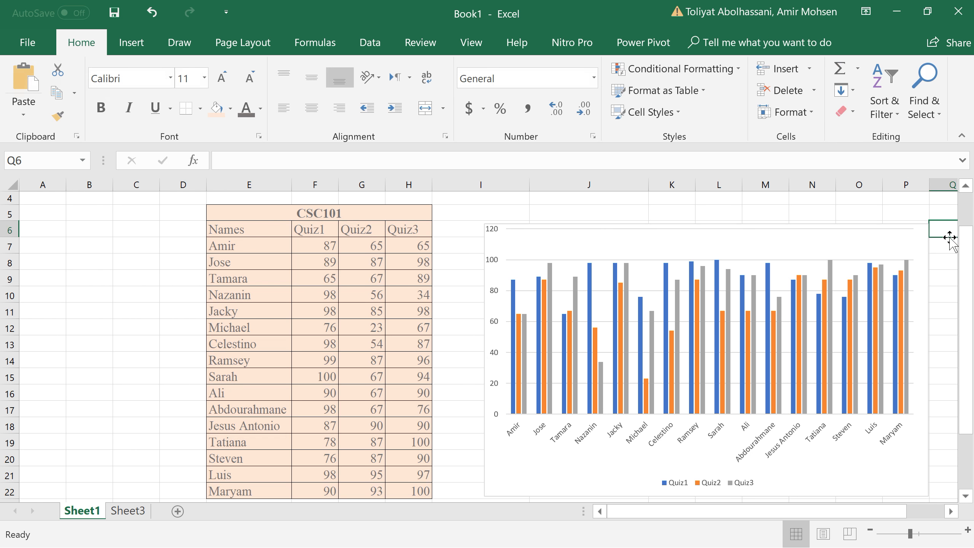
drag(871, 514, 908, 515)
click(795, 459)
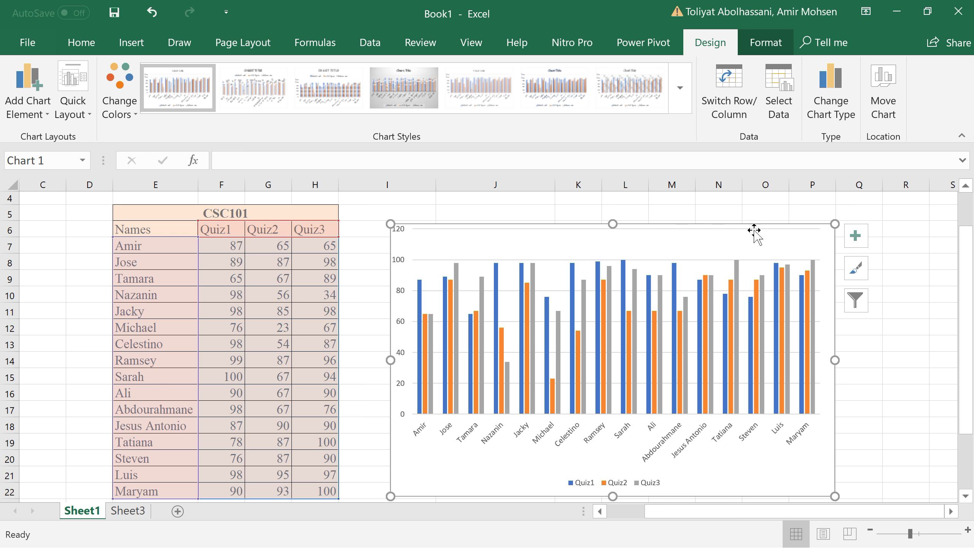
click(856, 236)
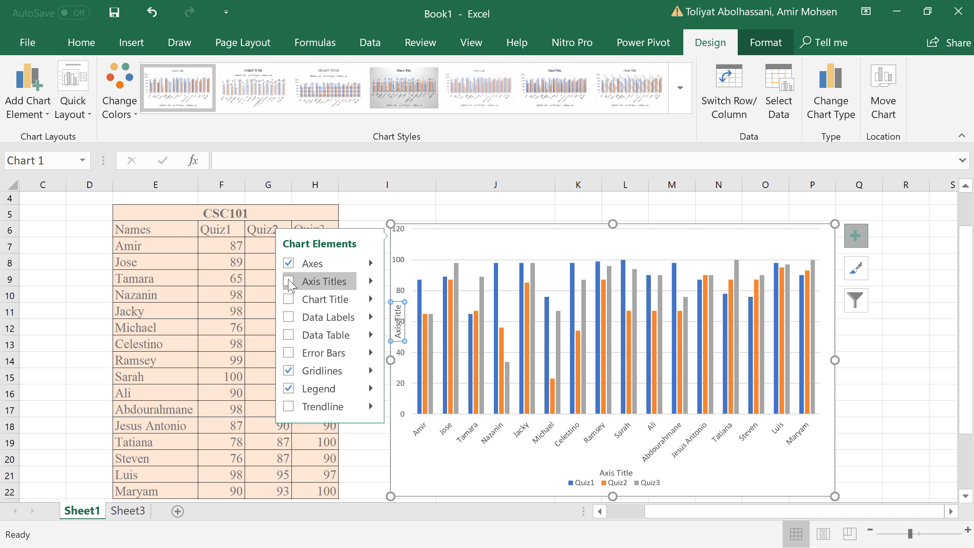
click(290, 284)
Nudge the plot area slightly right and down, and enlarge the chart to span about I5 to Q22
click(605, 241)
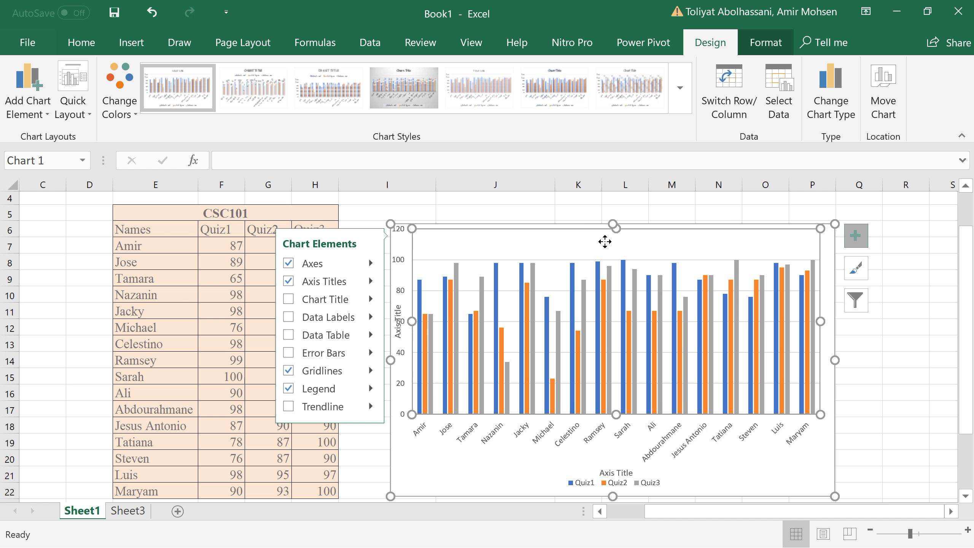
click(577, 239)
drag(579, 240, 581, 242)
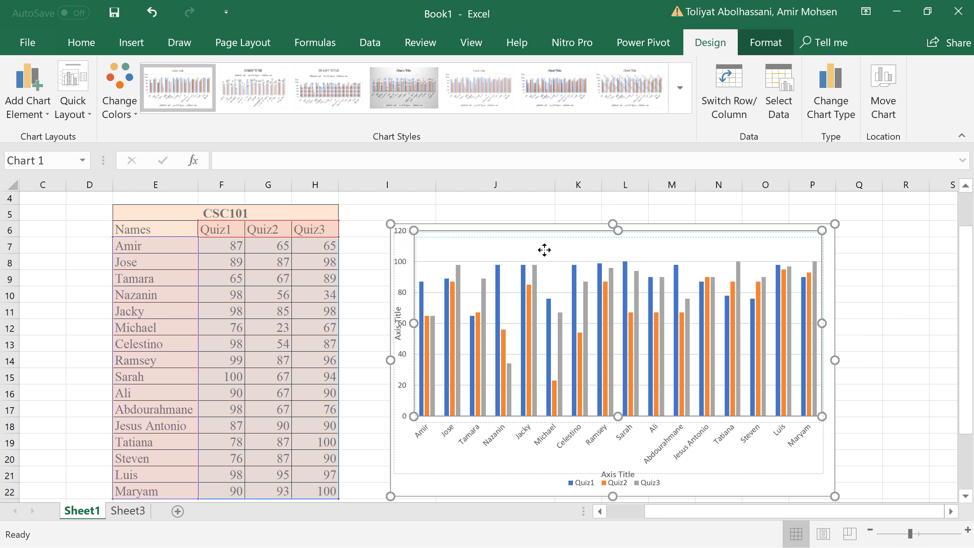
drag(544, 246, 545, 253)
drag(833, 228, 882, 210)
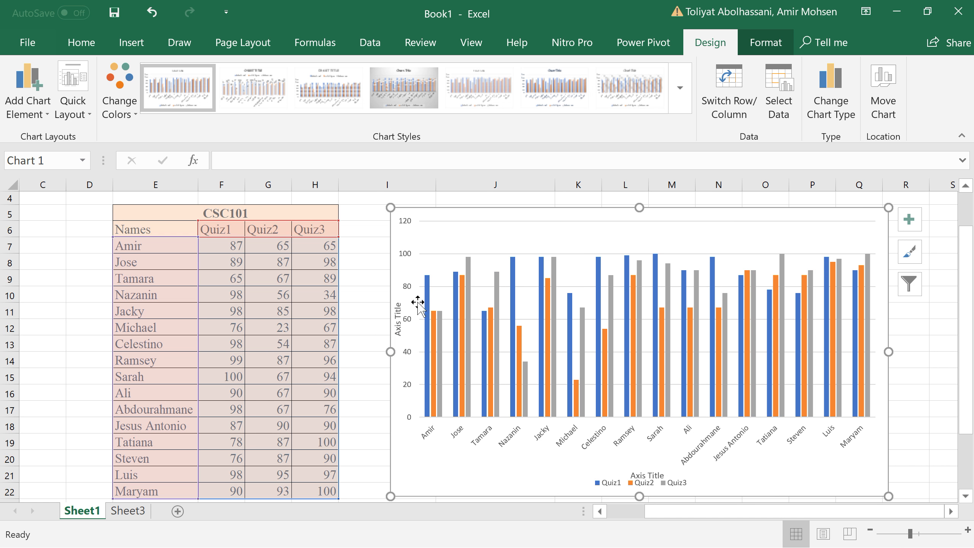
Replace the vertical axis title's placeholder text with Grades
click(396, 330)
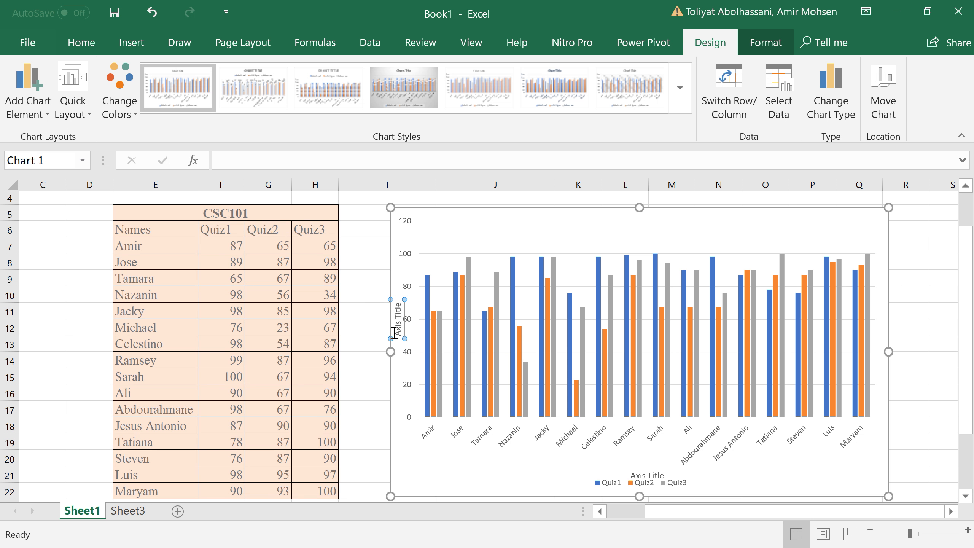
double_click(405, 332)
drag(397, 337, 397, 302)
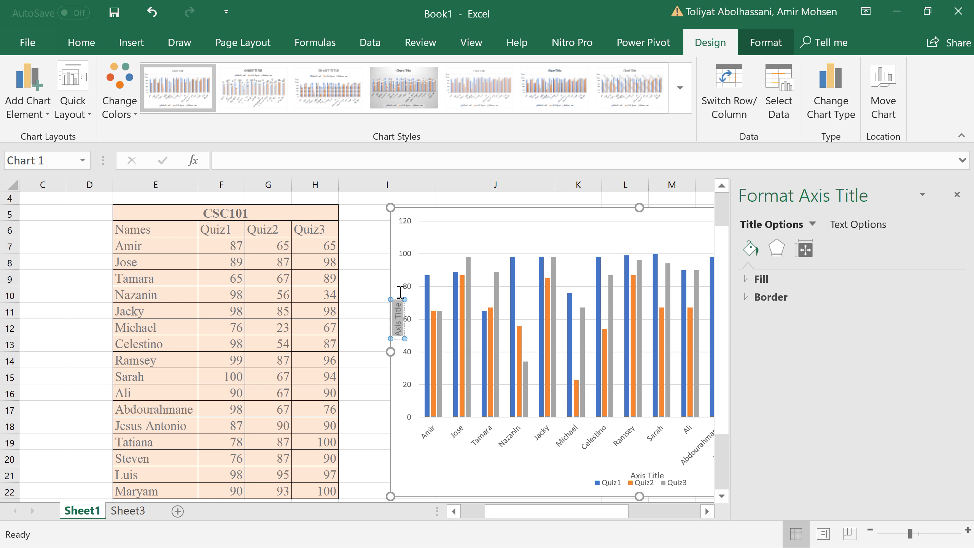
key(Delete)
text(Grades)
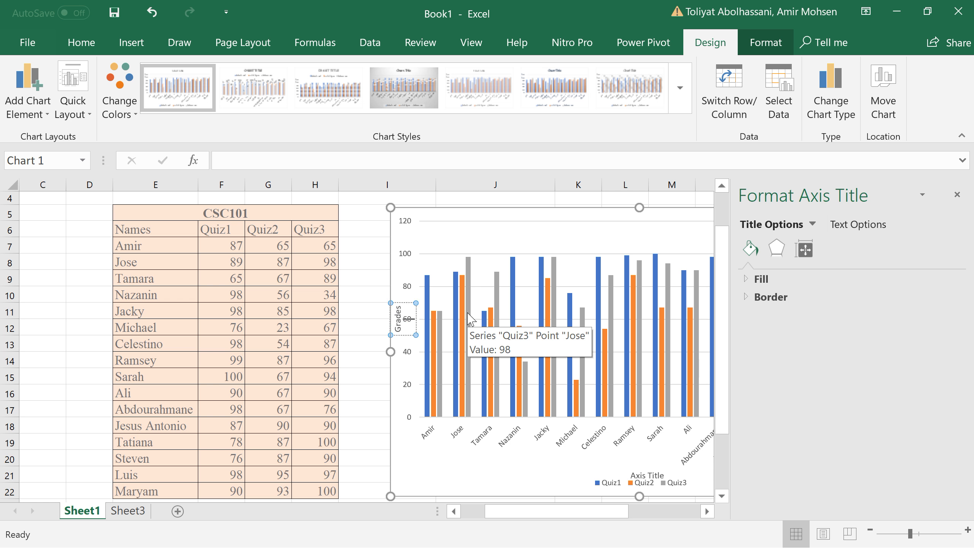
Replace the horizontal axis title's placeholder text with Names, followed by a line break
click(639, 476)
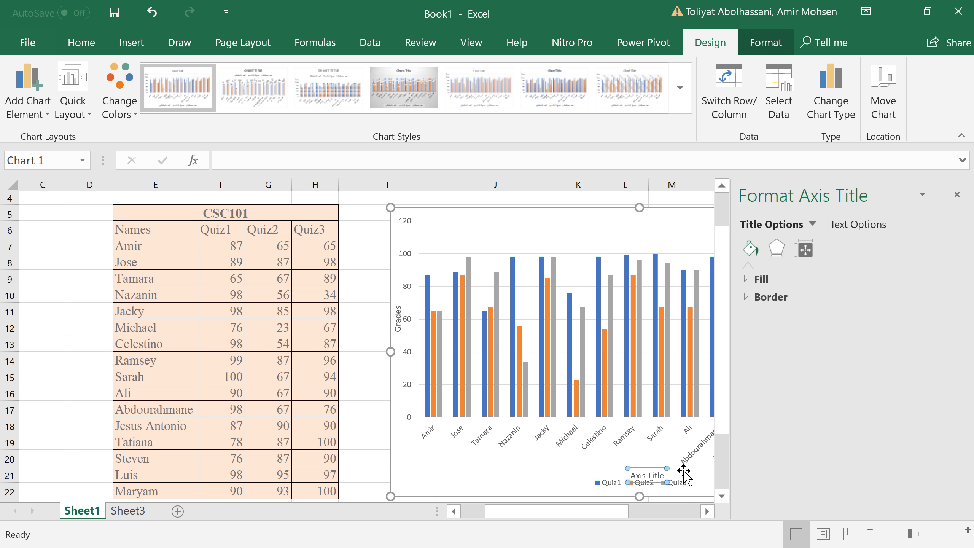
click(636, 480)
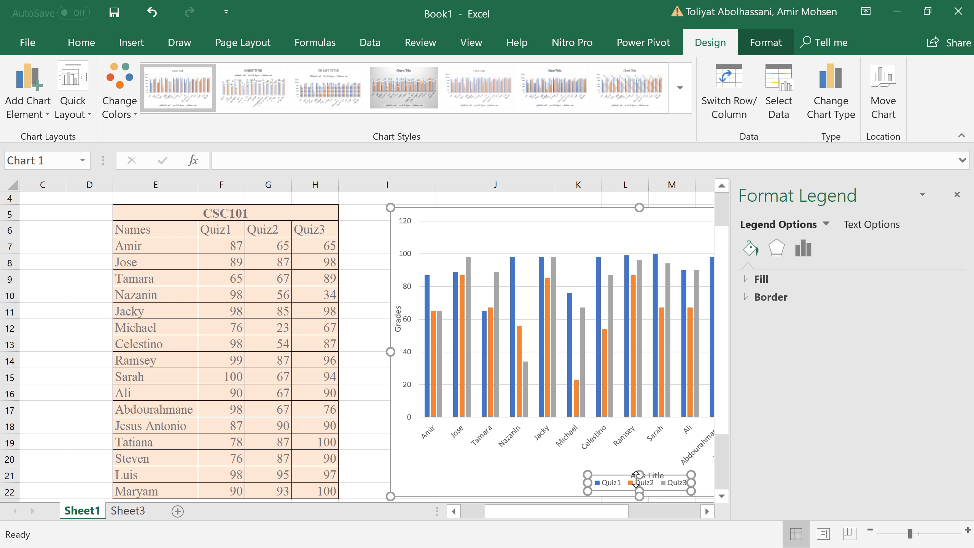
click(651, 473)
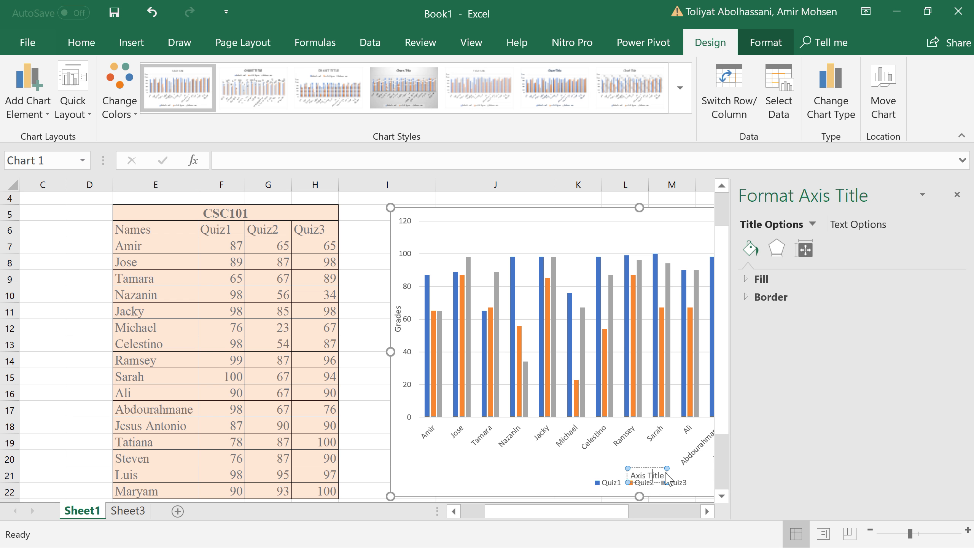
click(671, 483)
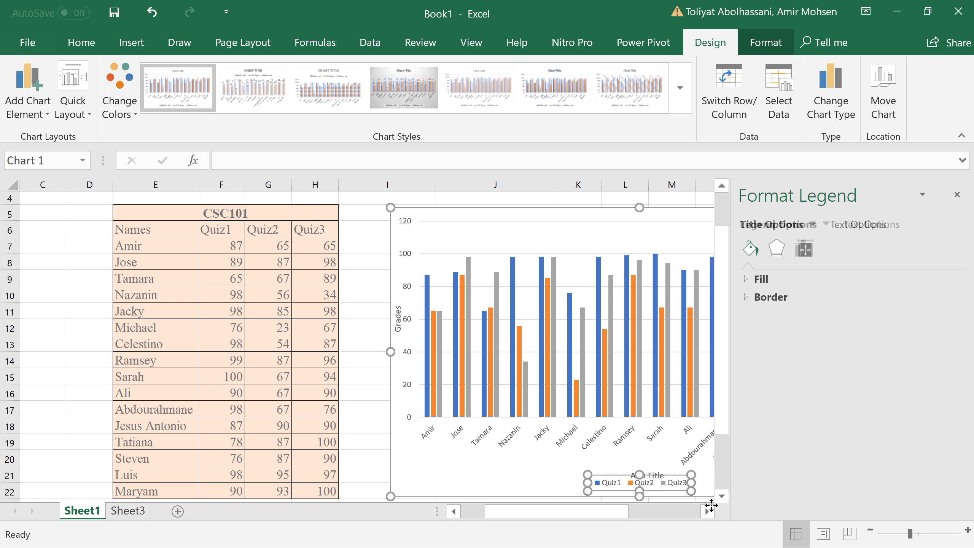
click(657, 469)
click(648, 480)
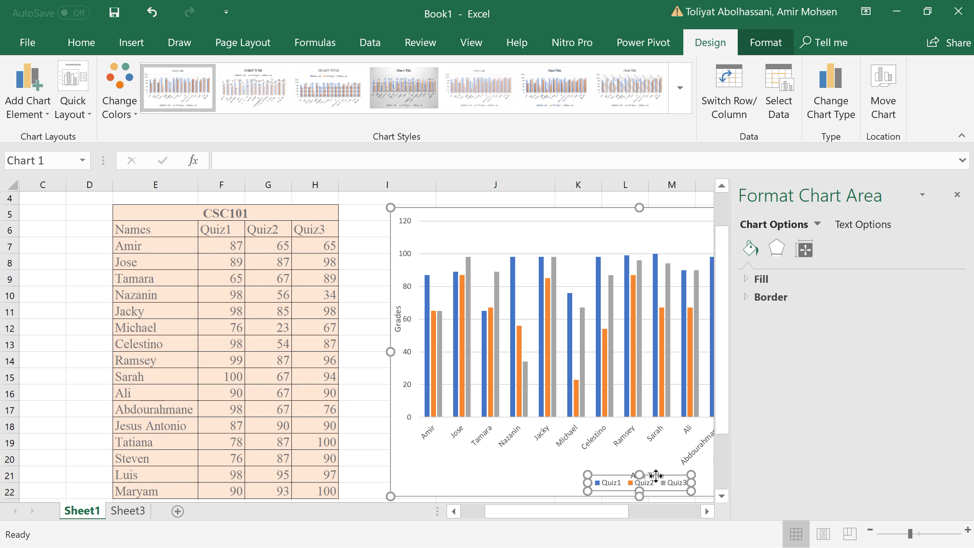
click(656, 473)
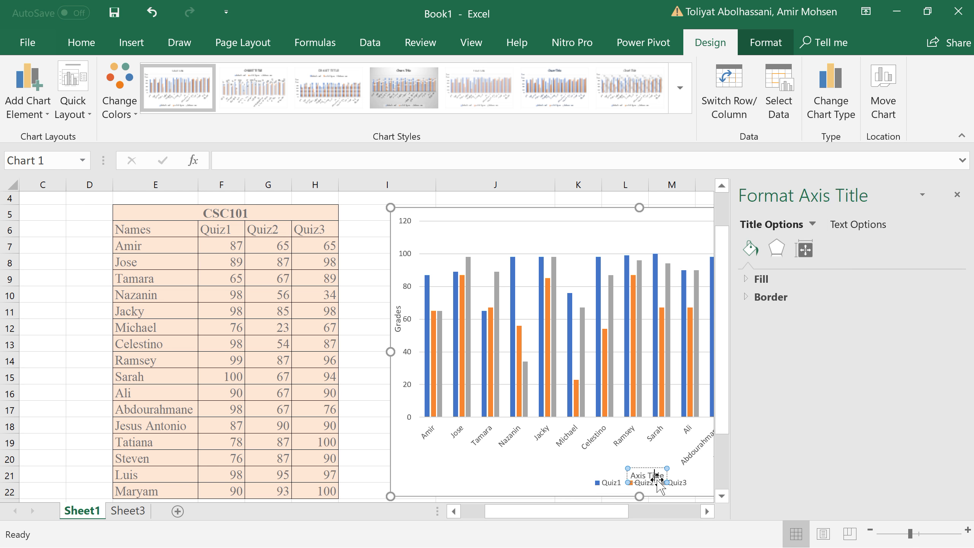
text(N)
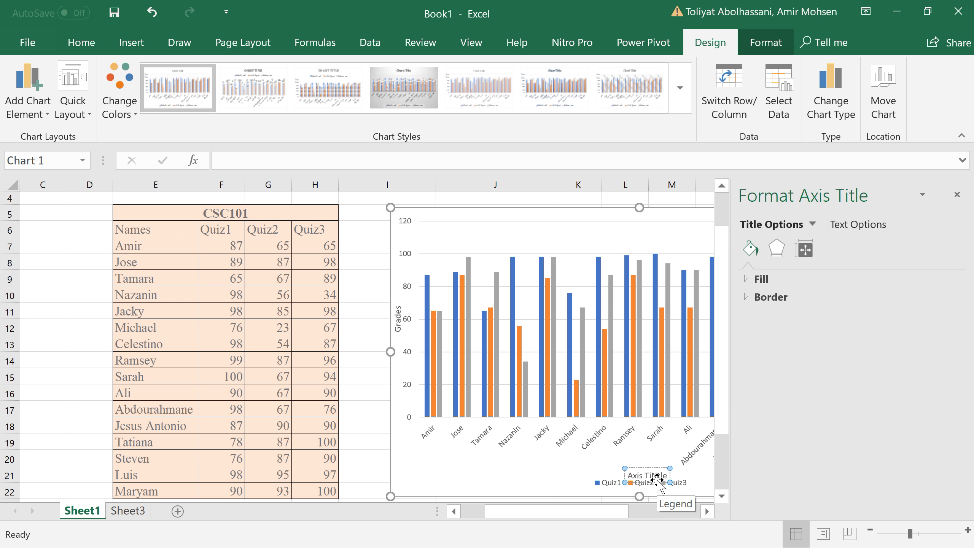
key(BackSpace)
key(BackSpace)
key(BackSpace)
key(Delete)
key(Delete)
key(Return)
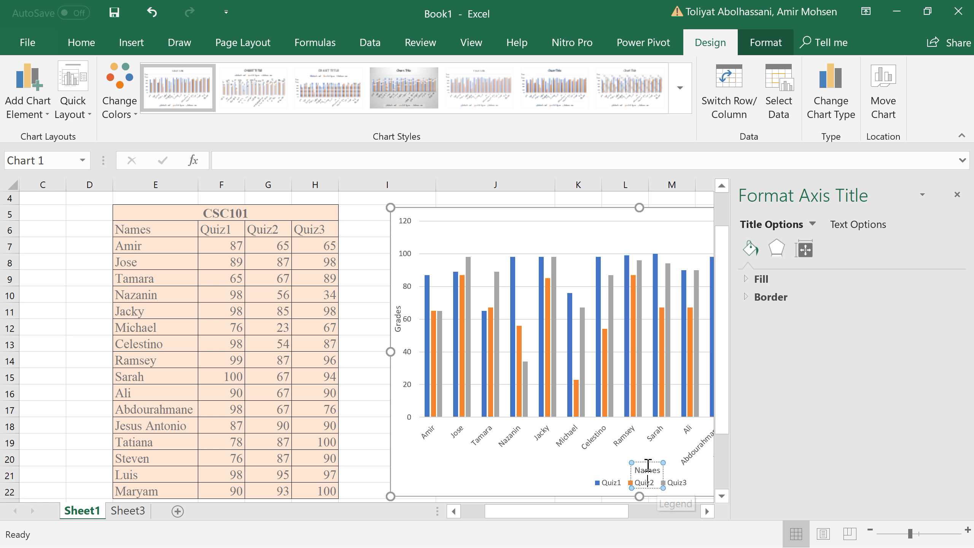
Move the Names axis title to the left of the legend, clear of its entries, and close the formatting pane
drag(519, 430, 560, 472)
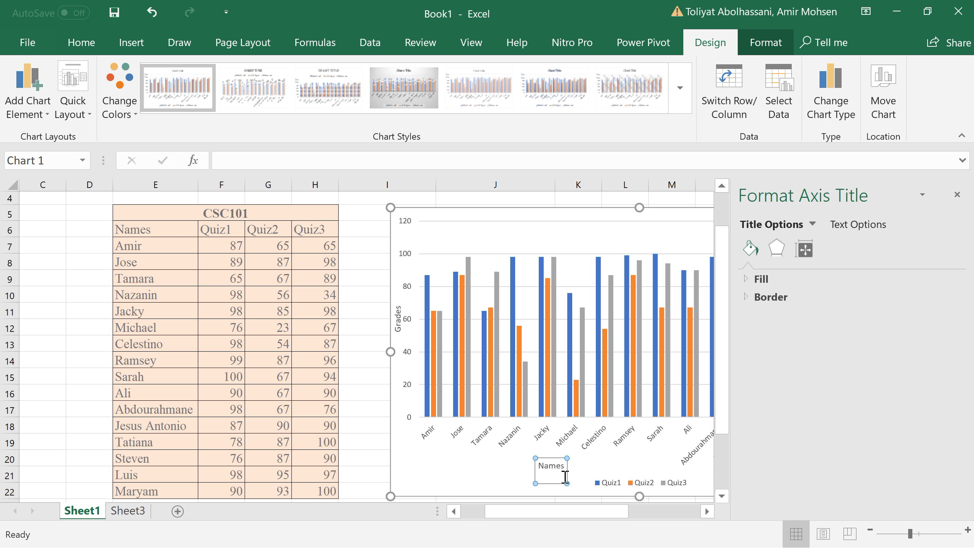
click(556, 466)
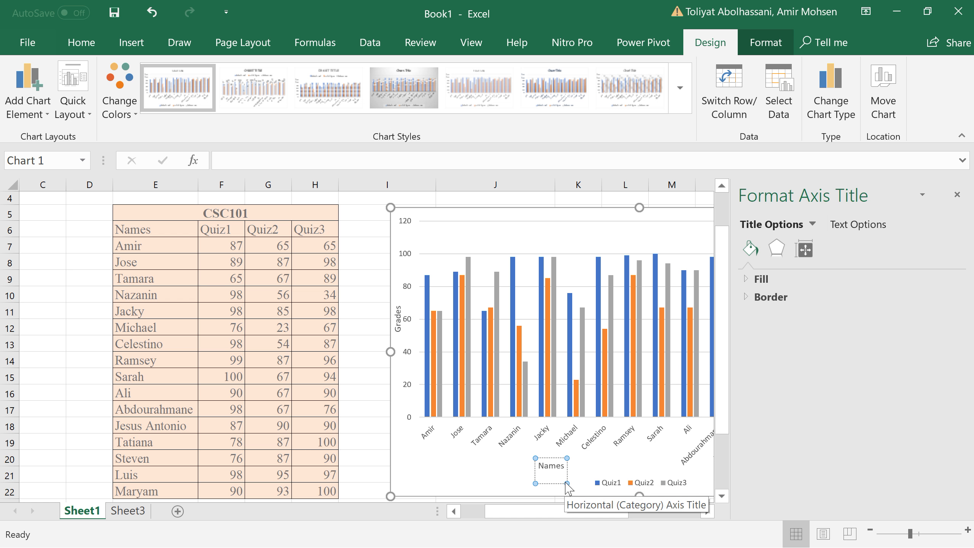
click(538, 471)
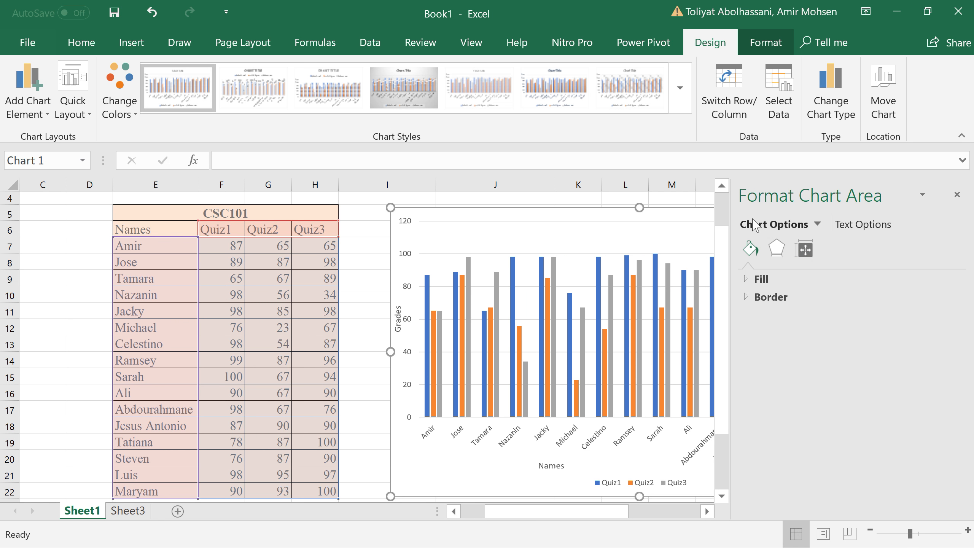
click(958, 194)
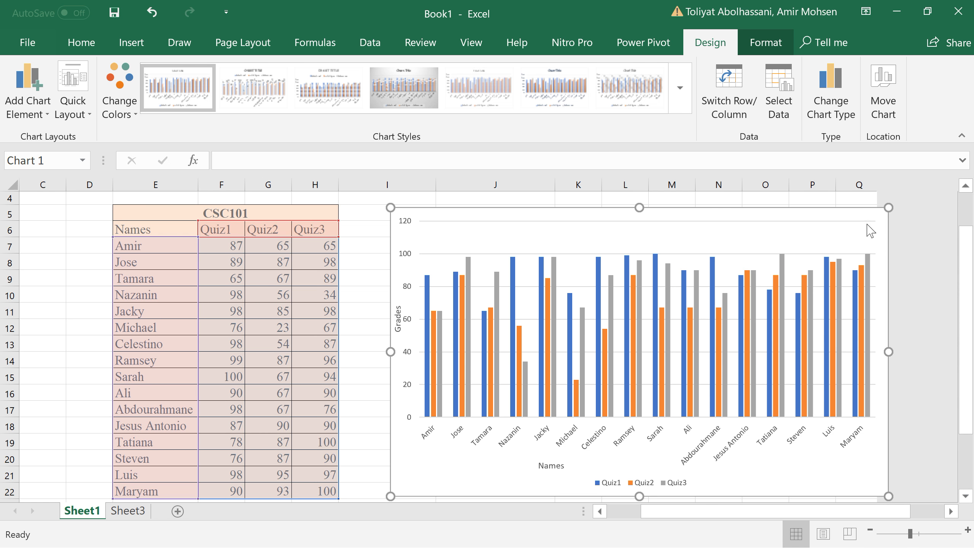
Add a chart title reading CSC101 Roster
click(910, 219)
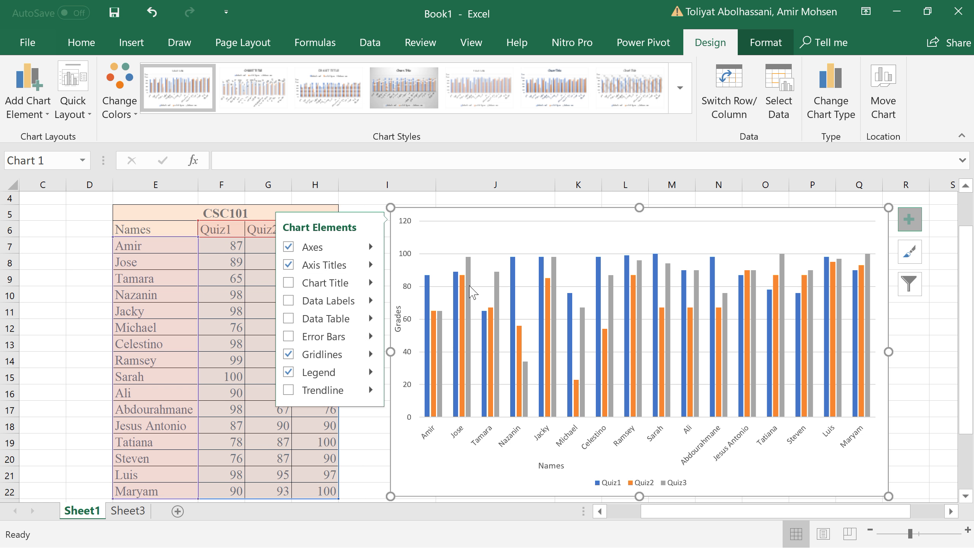
click(288, 283)
click(622, 224)
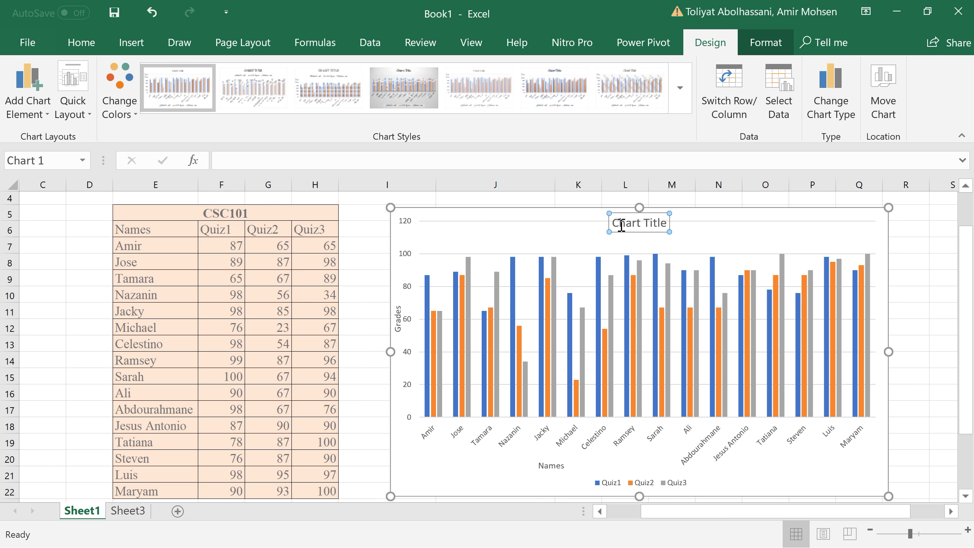
drag(615, 223, 663, 226)
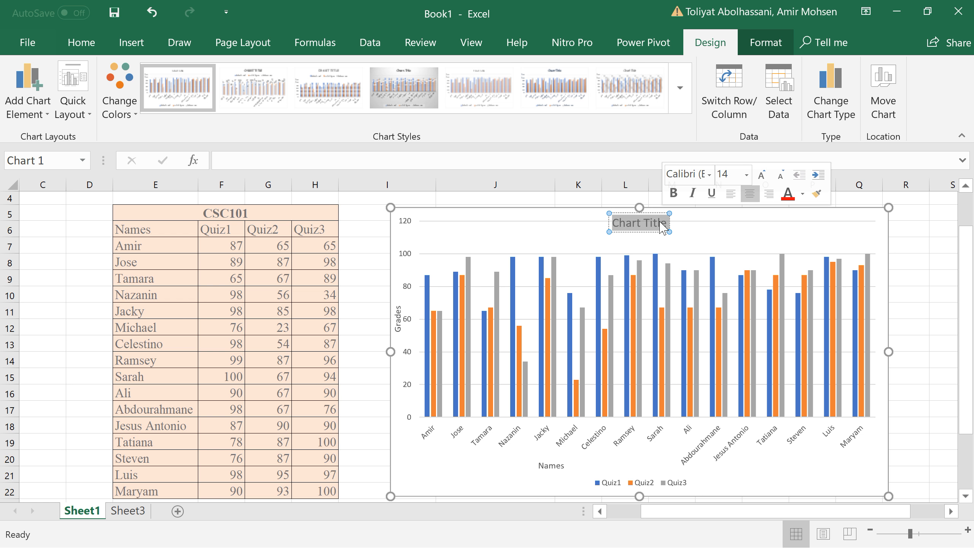
text(CSC)
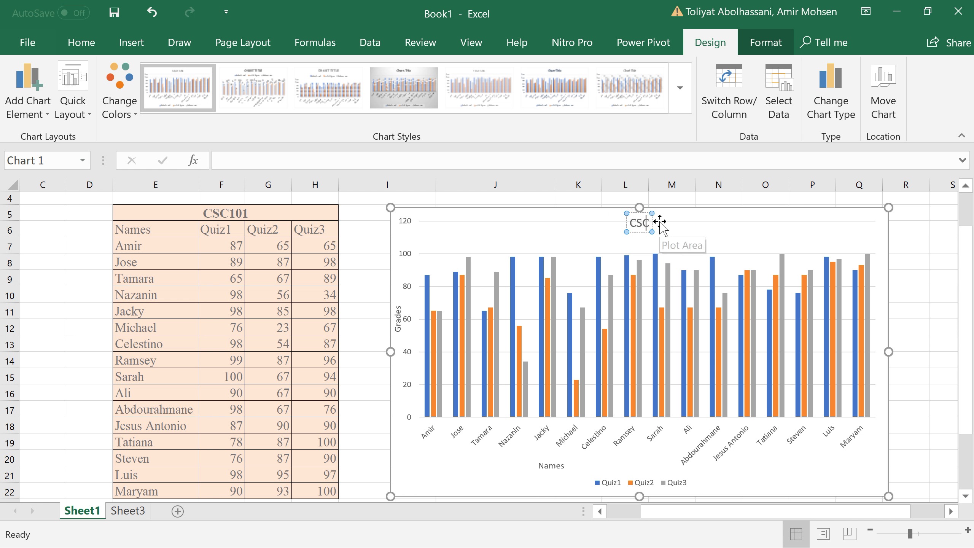
text(101)
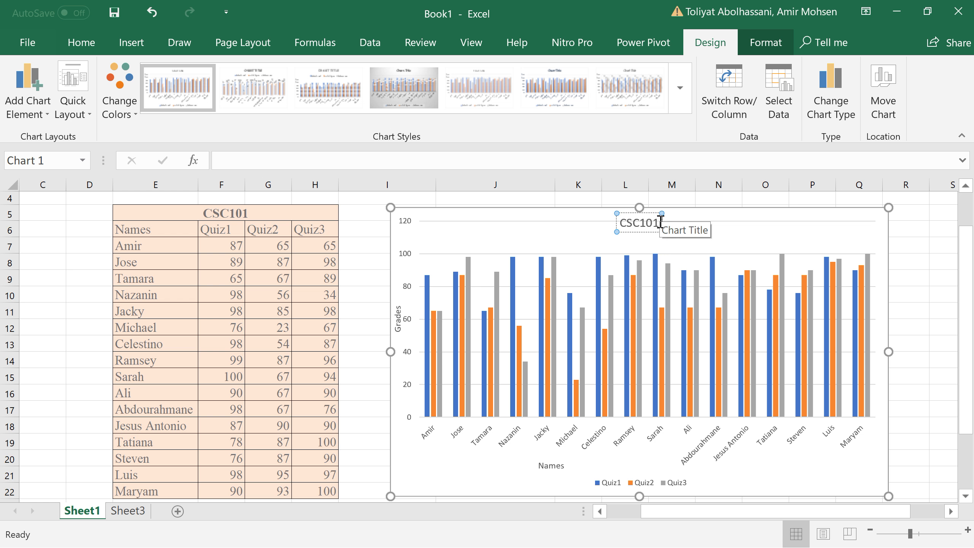
text( Rostr)
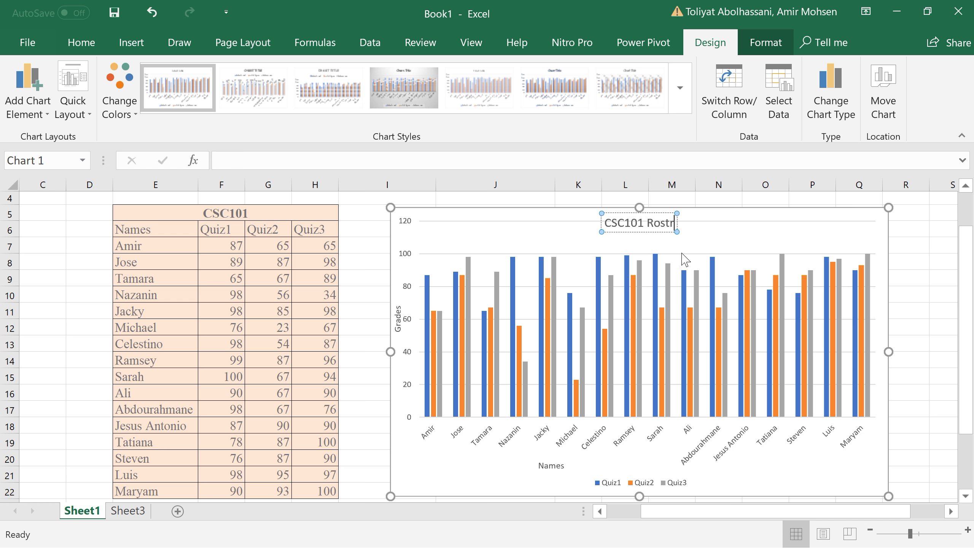
key(BackSpace)
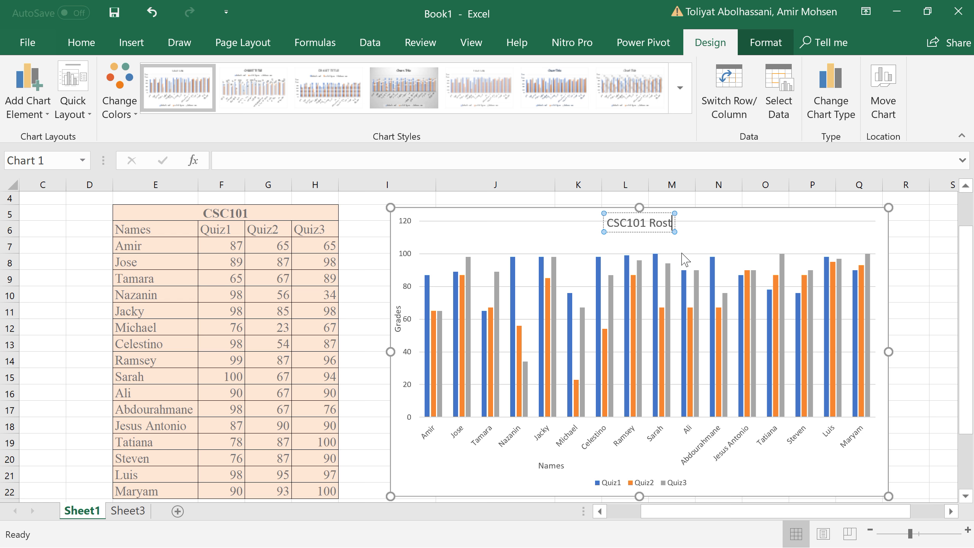
text(er)
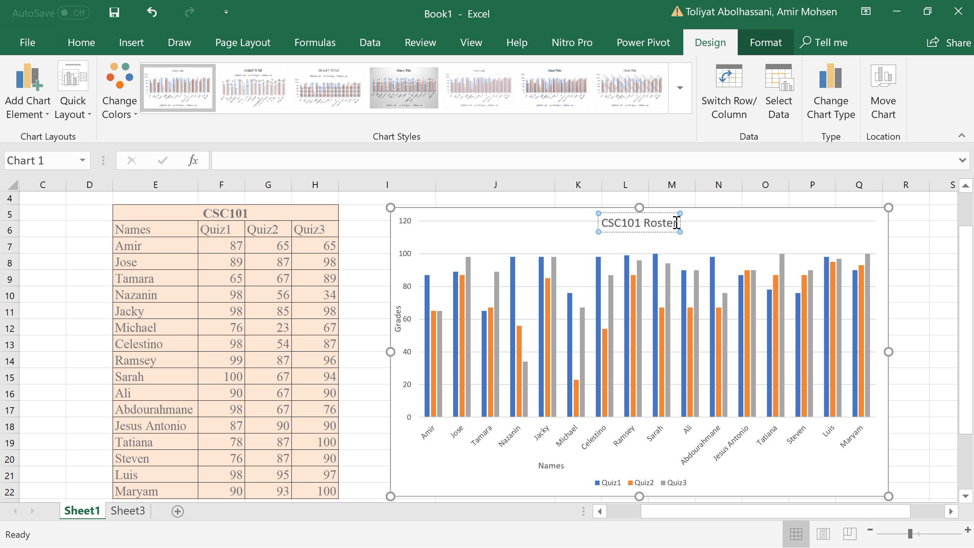
Set the font of the whole chart title to Times New Roman
drag(677, 223, 462, 218)
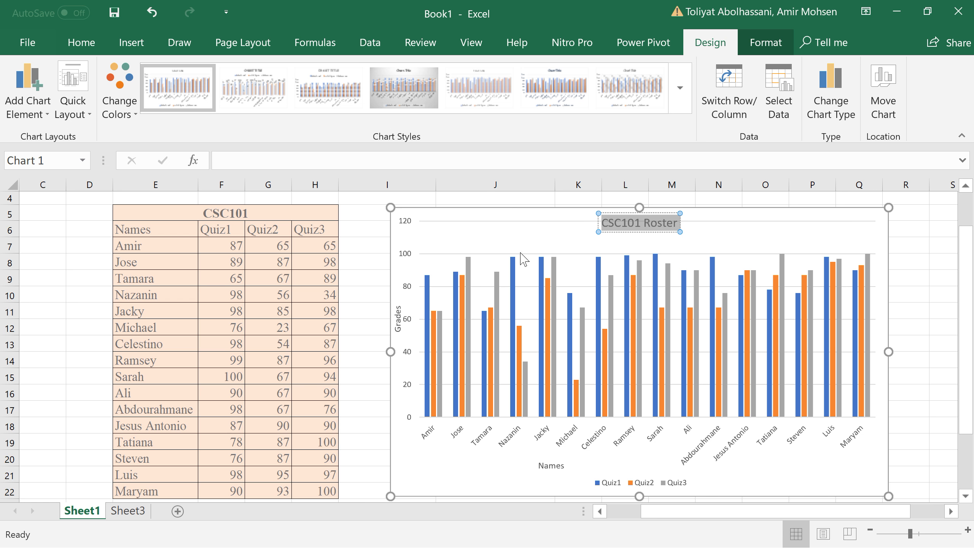
click(614, 224)
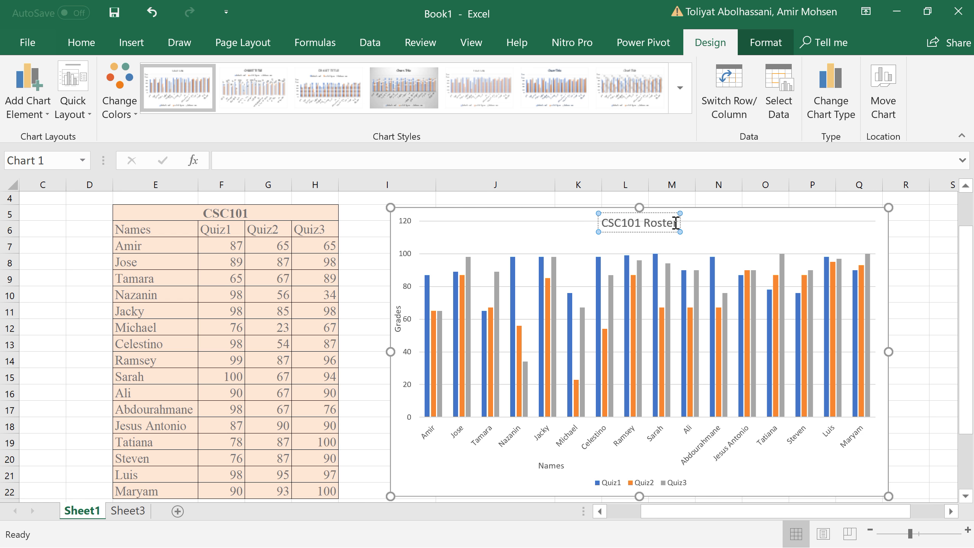
drag(676, 223, 567, 212)
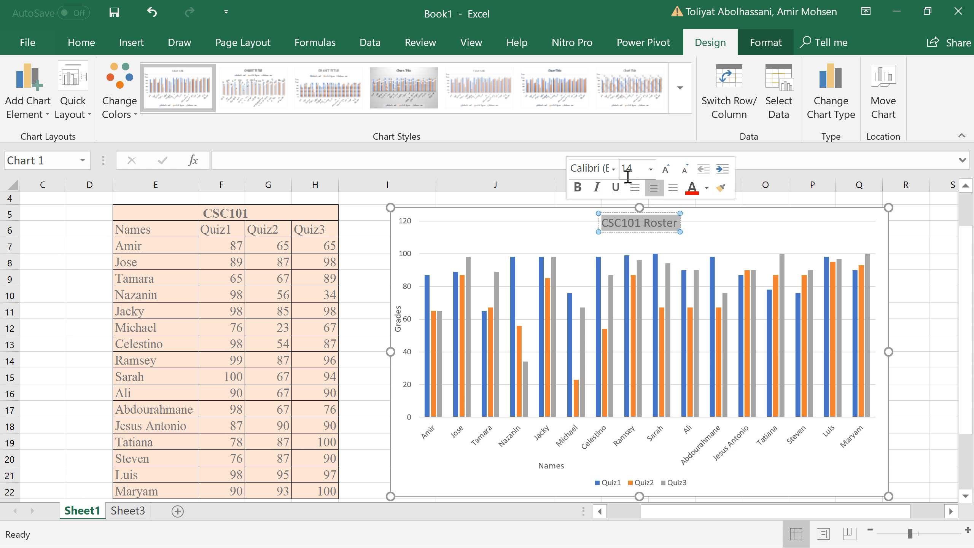
click(613, 169)
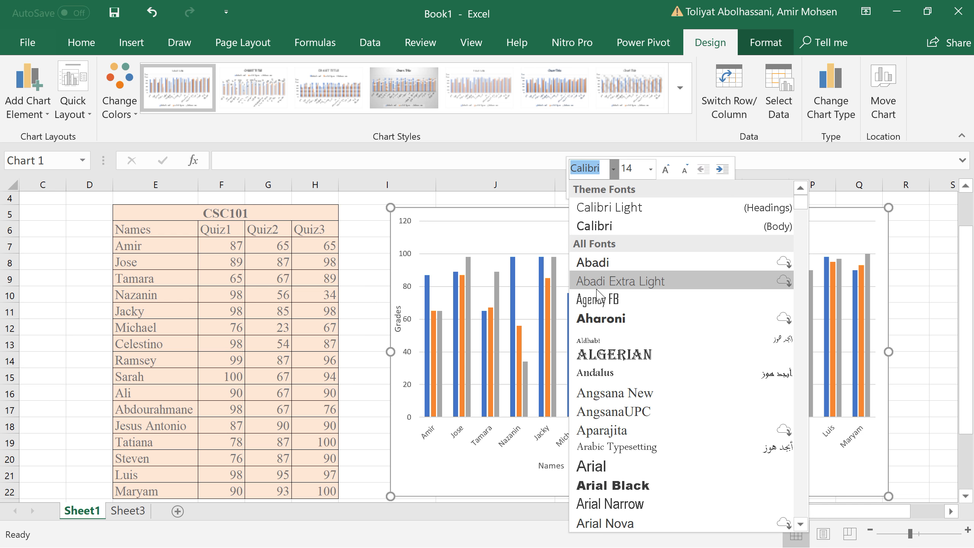
text(Times Ne)
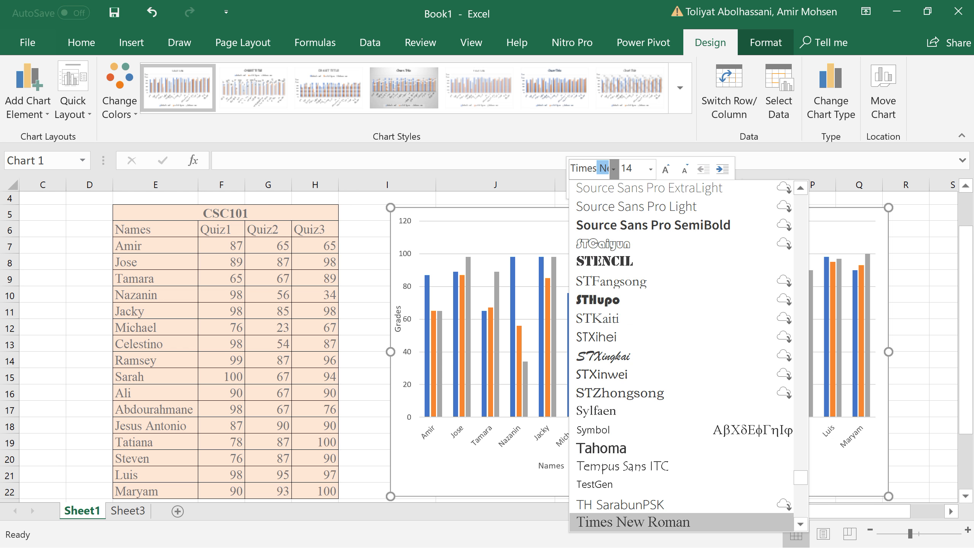
key(Return)
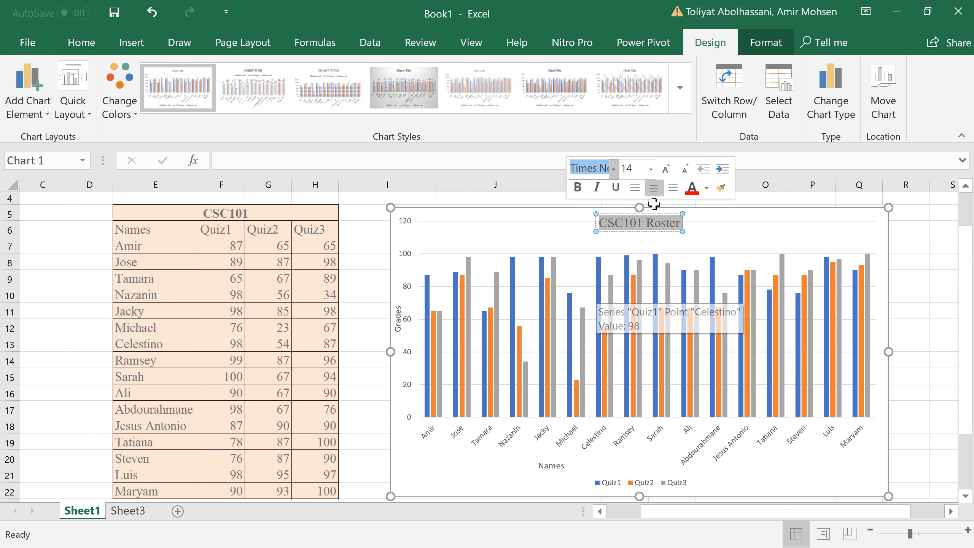
Set the chart title's font size to 16 and make it bold
click(651, 169)
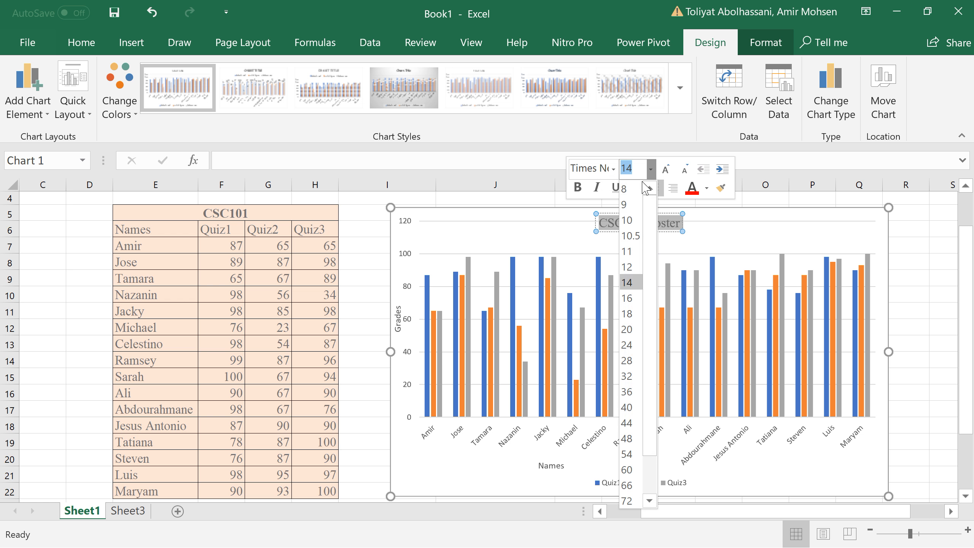
click(629, 298)
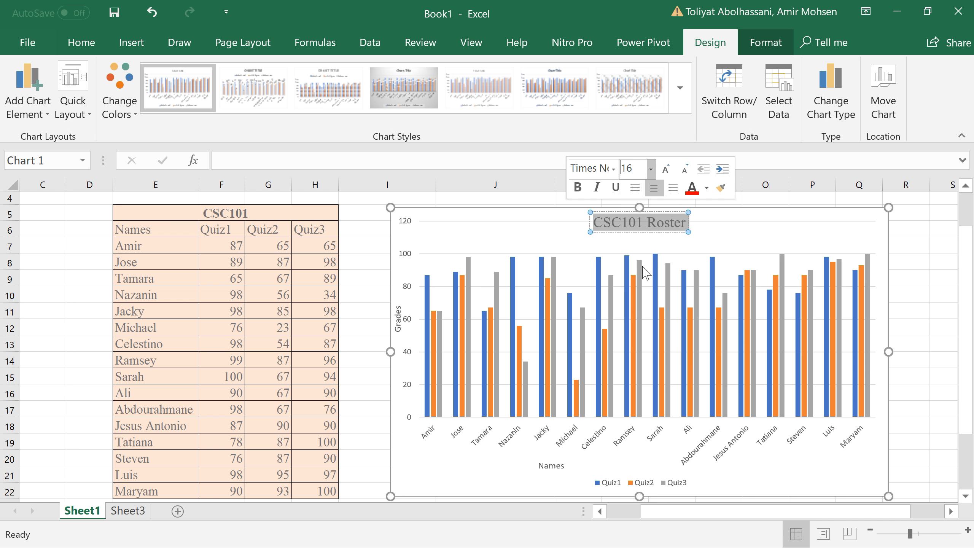
click(704, 217)
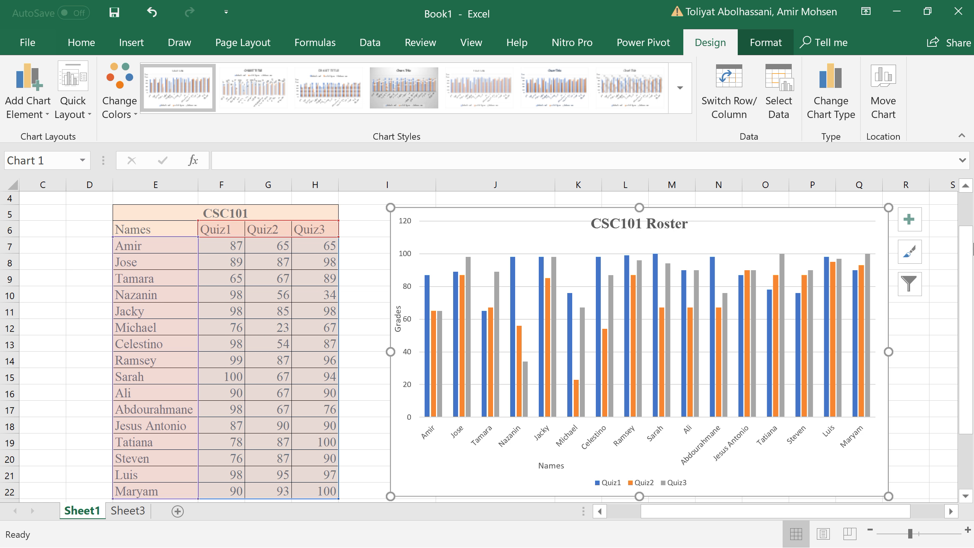
Try data labels on the chart's columns, but display a data table instead and deselect the chart
click(913, 226)
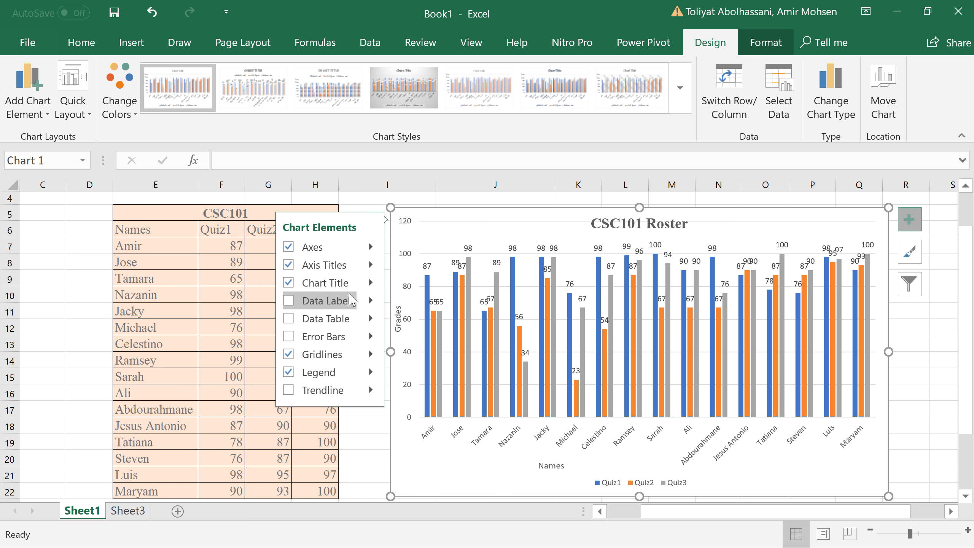
click(308, 307)
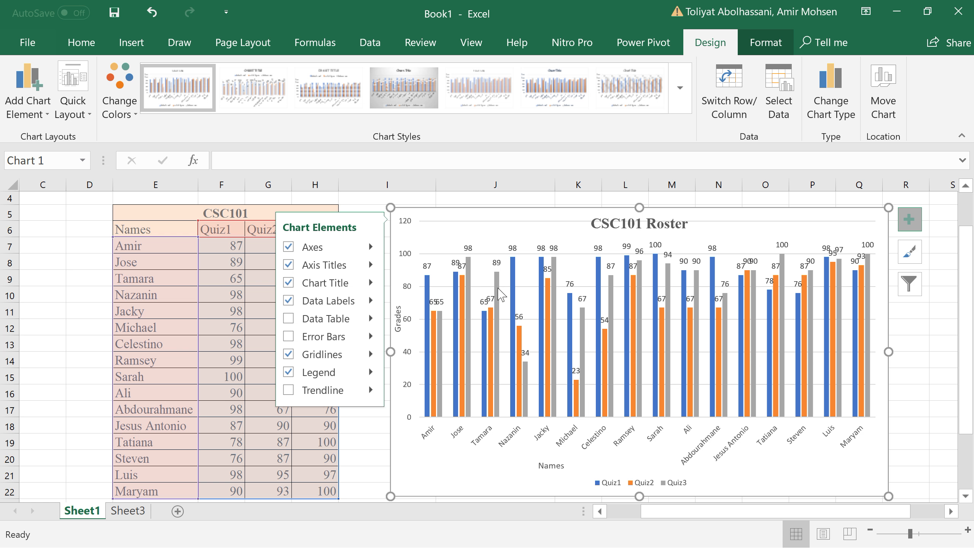
click(296, 307)
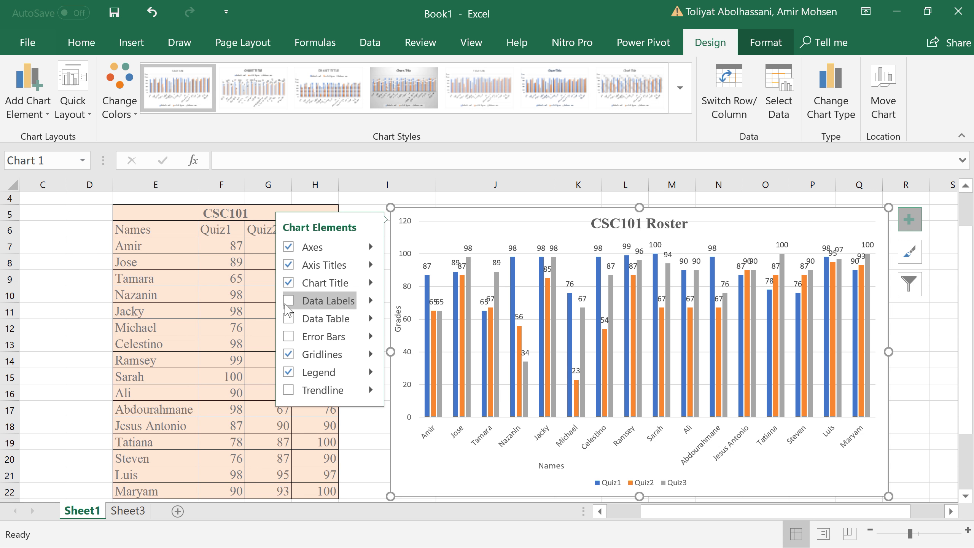
click(289, 318)
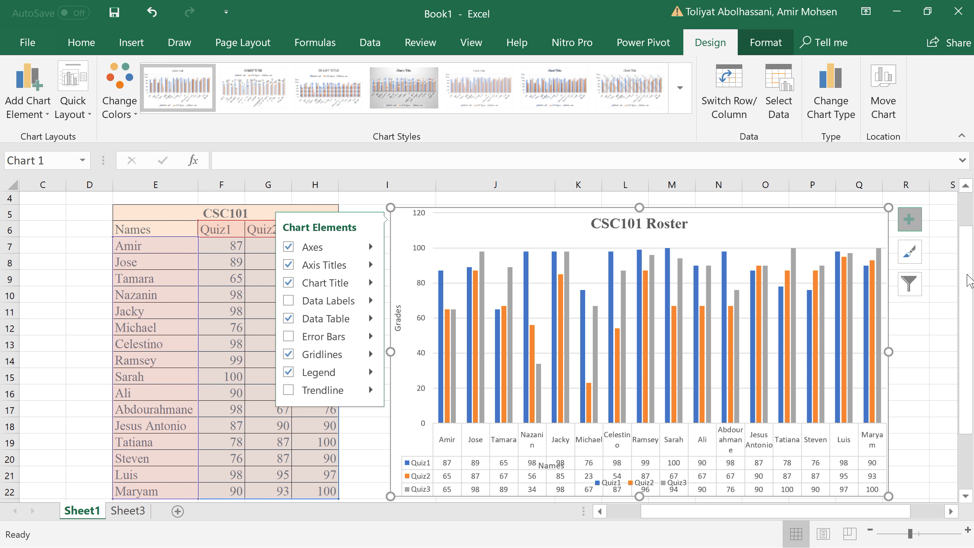
click(932, 338)
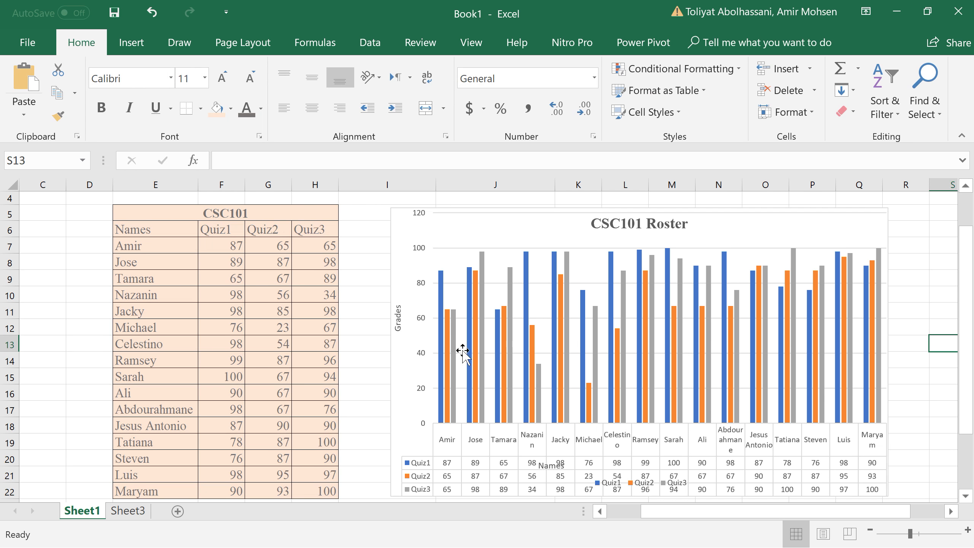
Change the chart type to 3-D Stacked Column with the student names along the horizontal axis
right_click(402, 366)
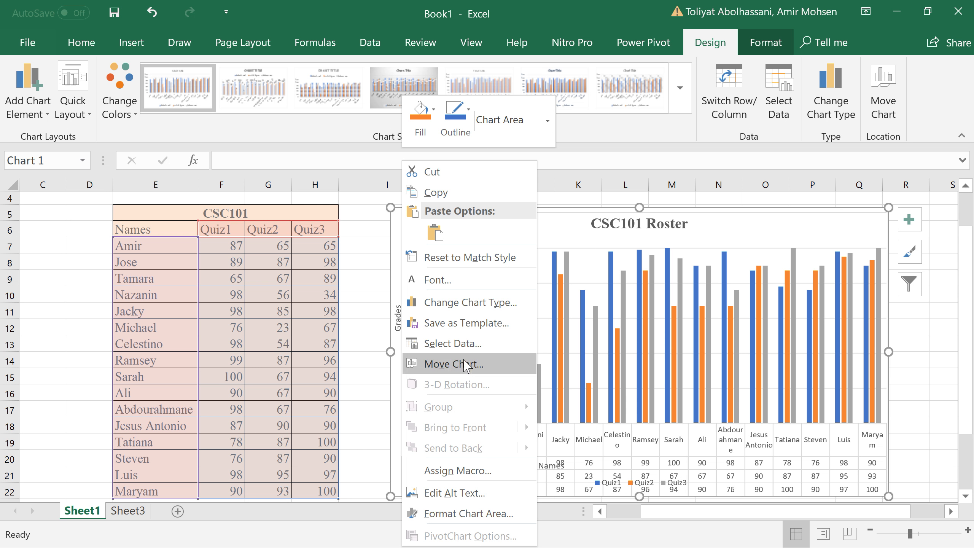
click(469, 307)
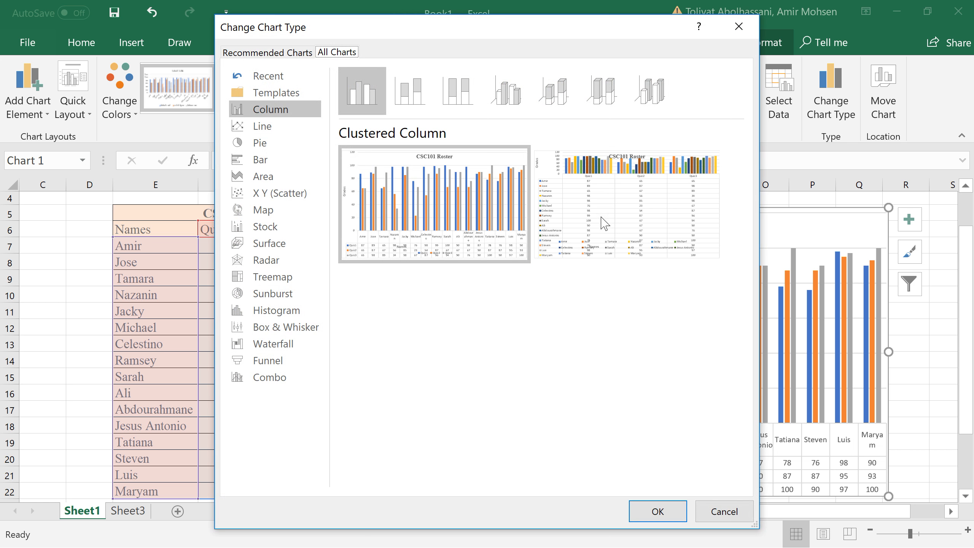
drag(572, 37, 447, 29)
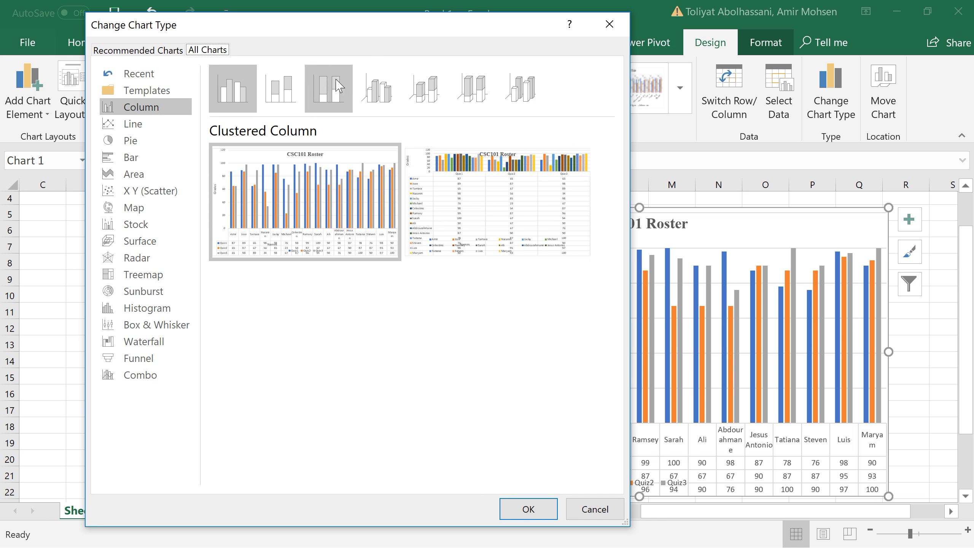
click(433, 94)
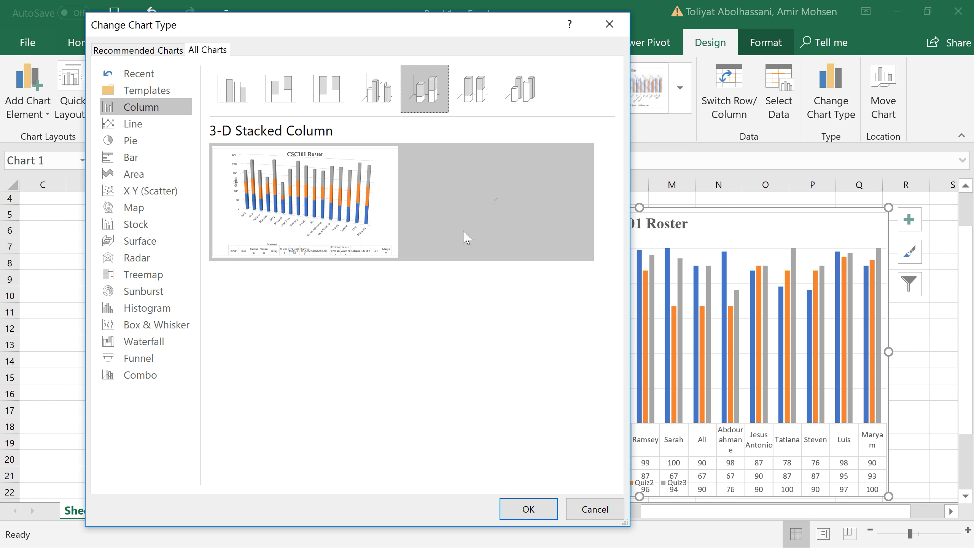
click(529, 509)
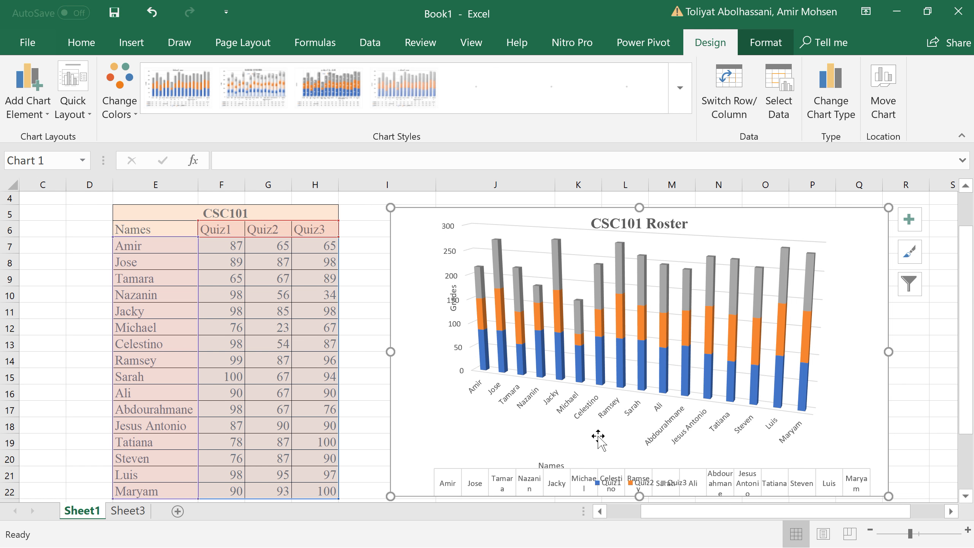
Change the chart type to Line with Markers, keeping one line per quiz
click(412, 426)
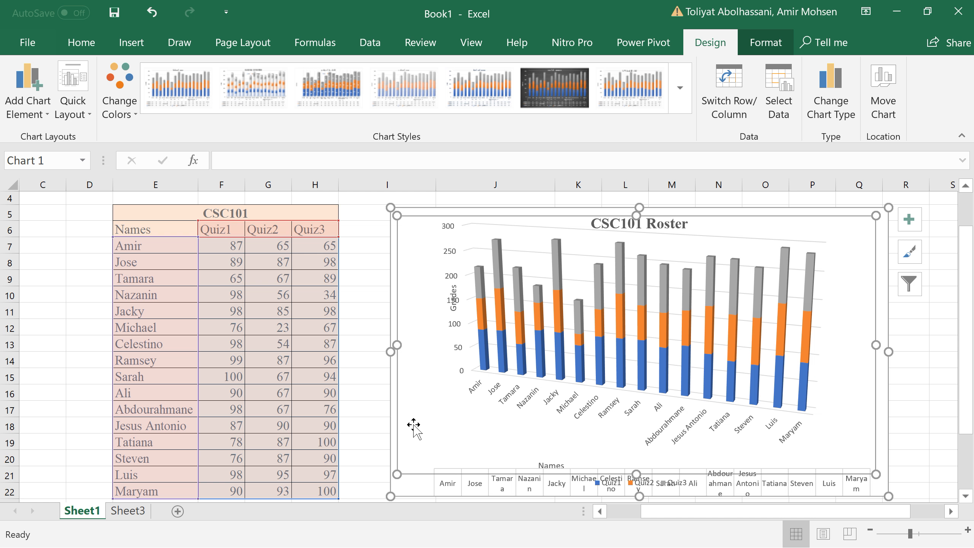
right_click(414, 425)
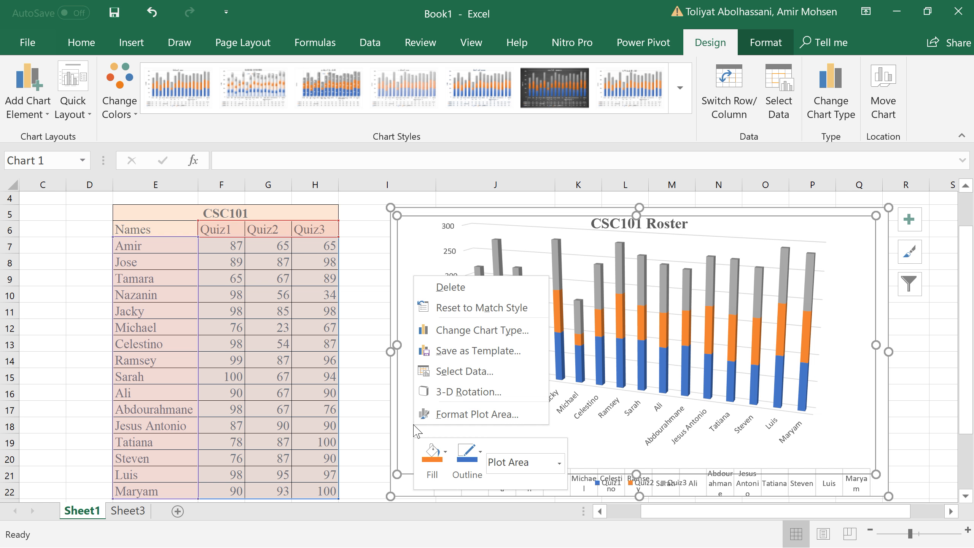
click(505, 333)
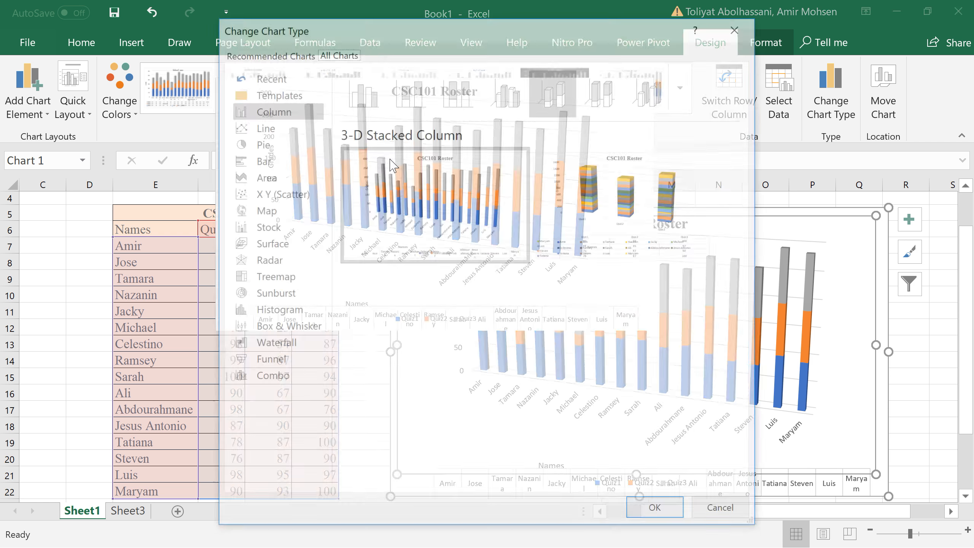
click(299, 128)
mouse_move(498, 172)
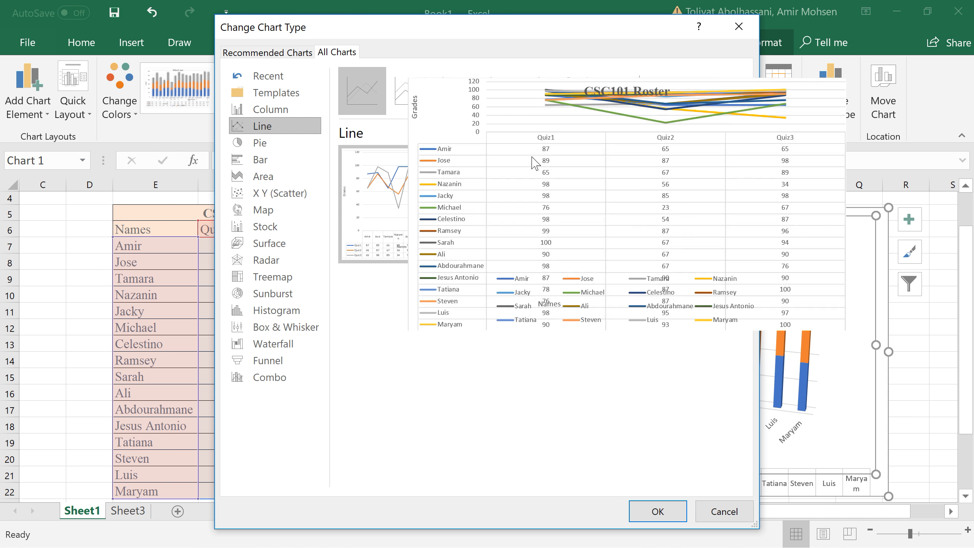
click(505, 95)
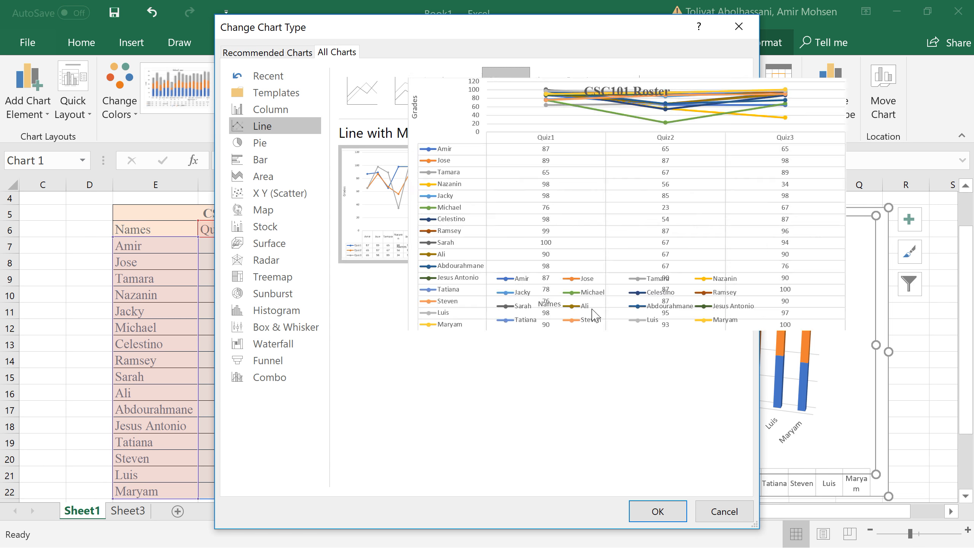
click(656, 512)
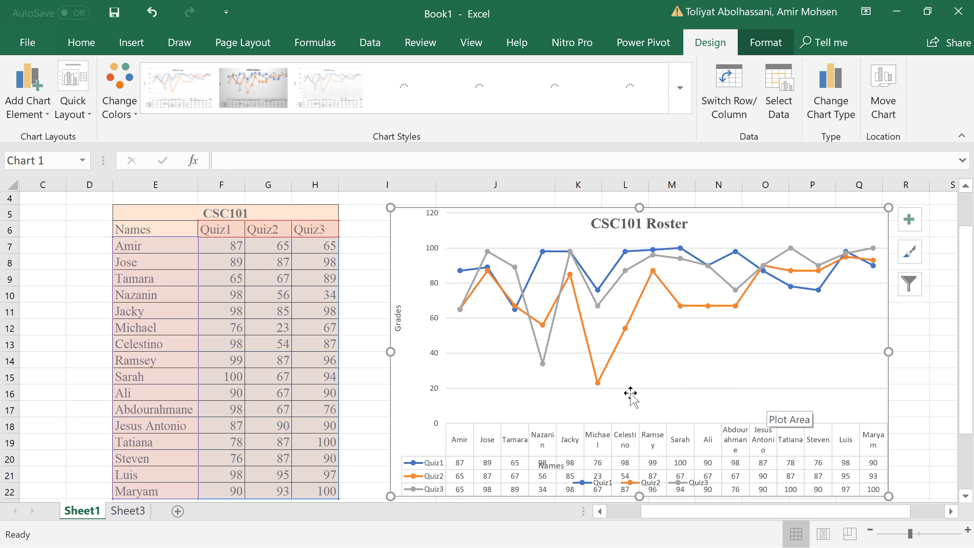
Change the chart type to a basic two-dimensional Pie
right_click(404, 414)
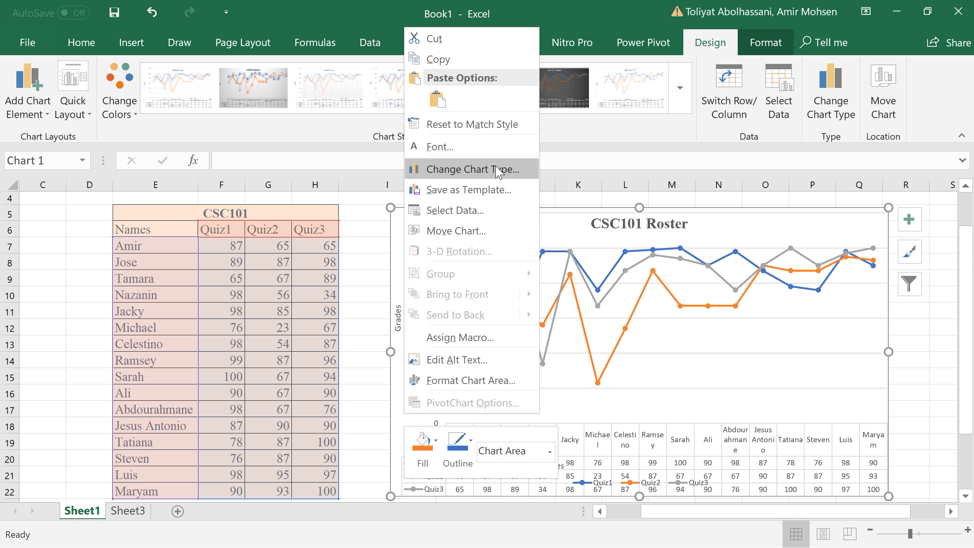
click(507, 178)
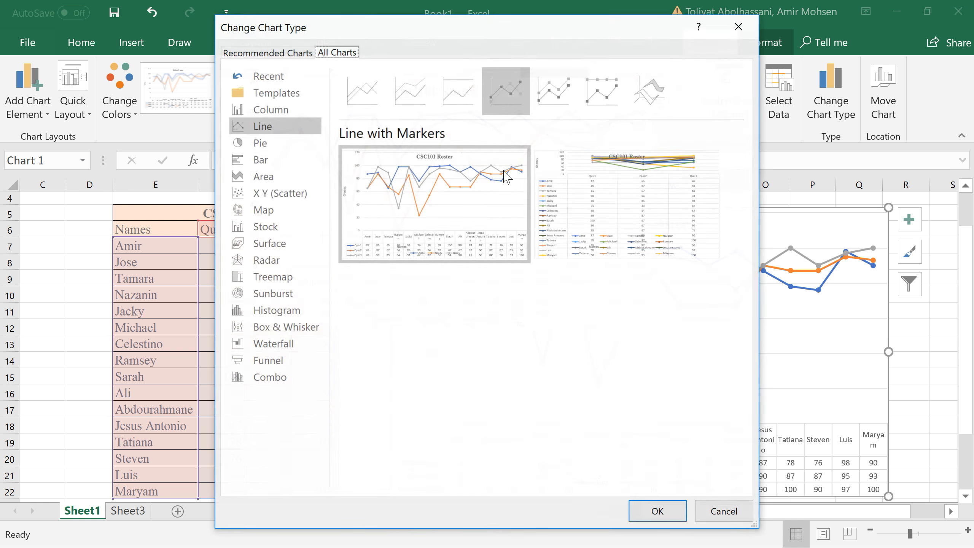
click(261, 143)
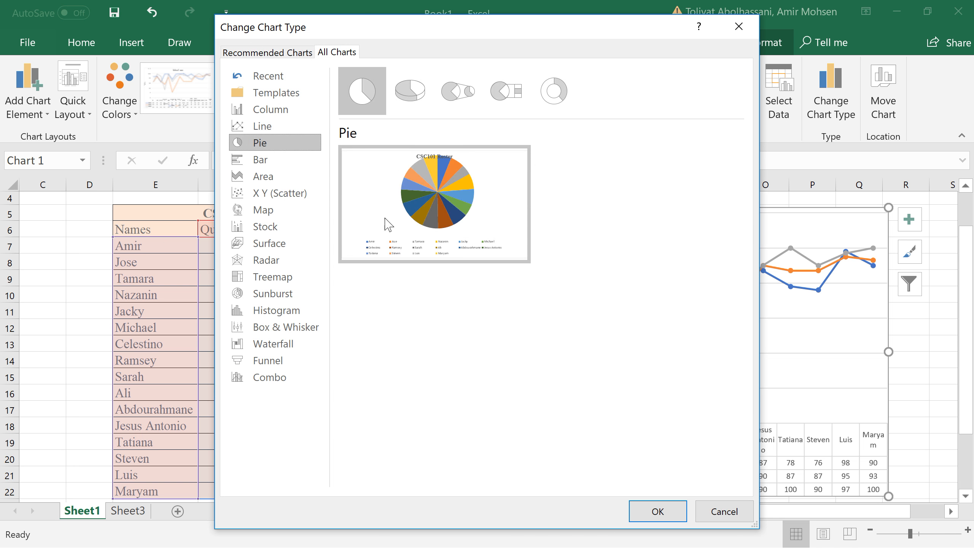
click(652, 511)
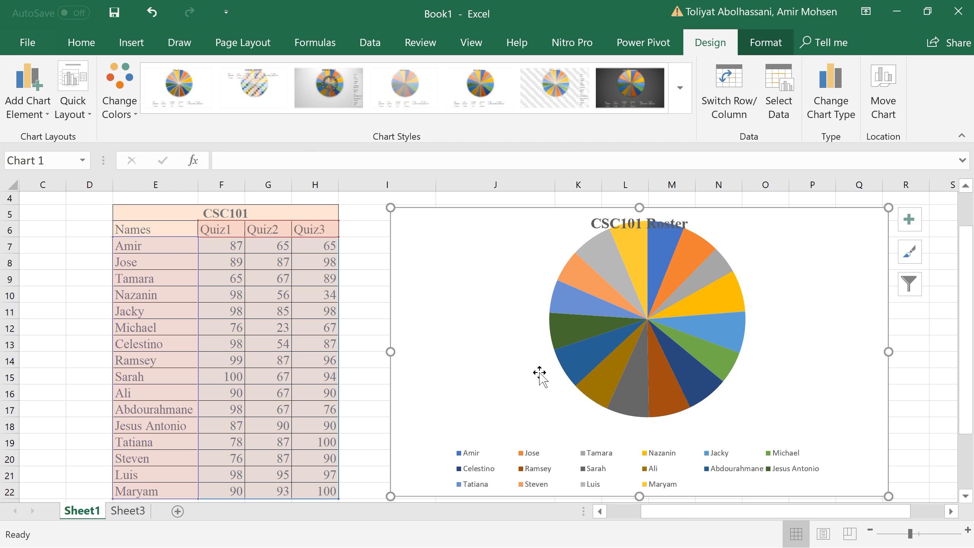